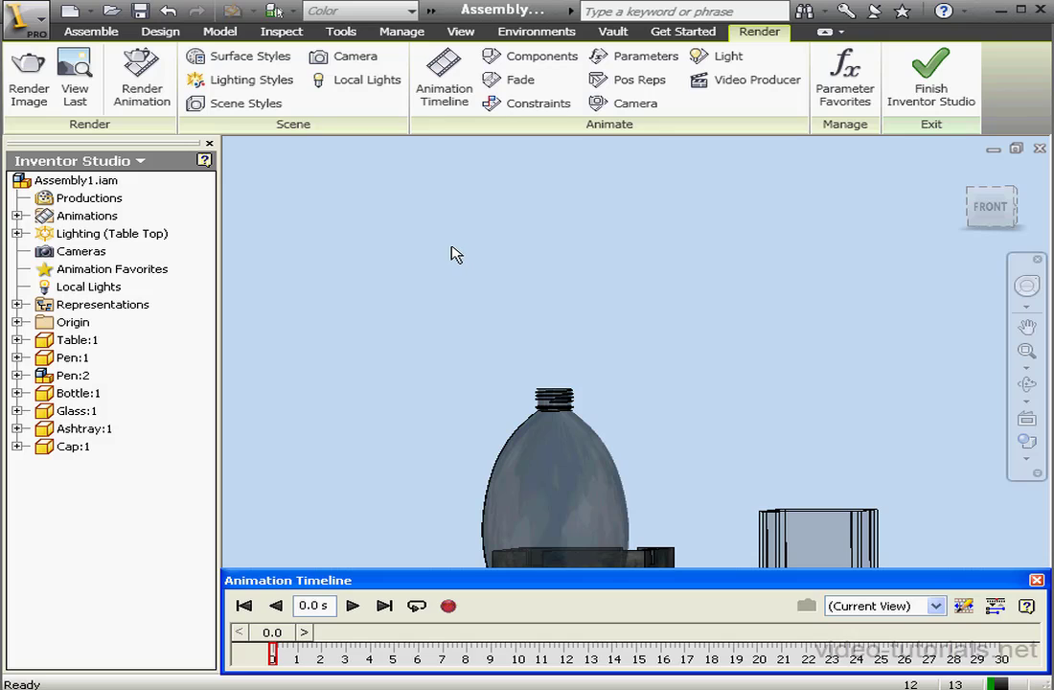
Create a camera from the current front view of the assembly
{"action": "right_click", "coordinate": [95, 253]}
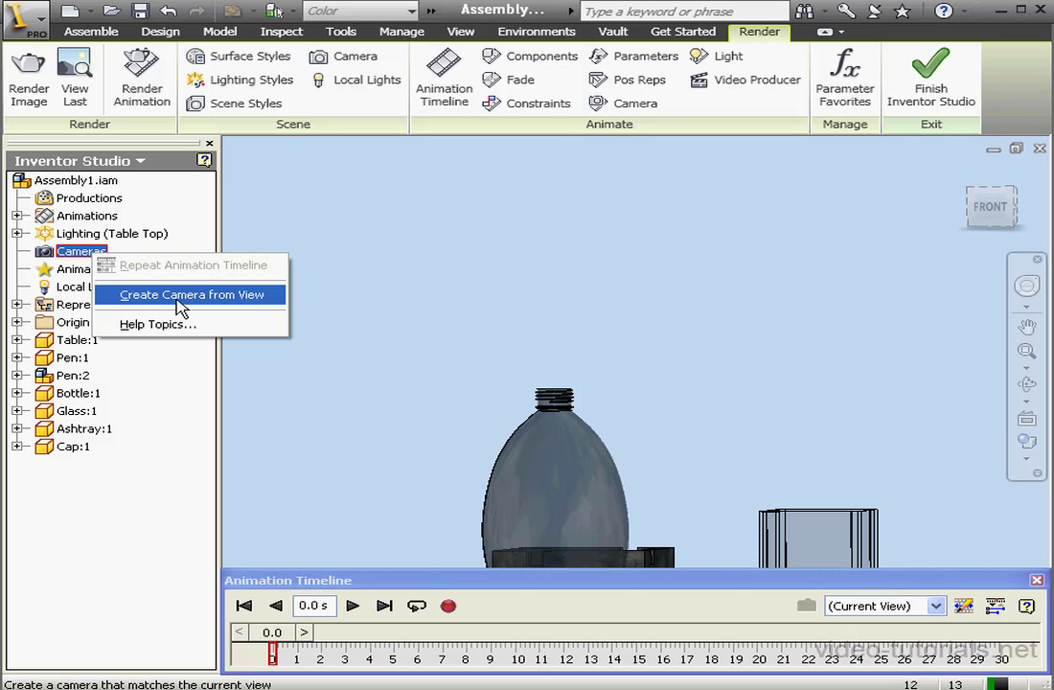
{"action": "left_click", "coordinate": [187, 300]}
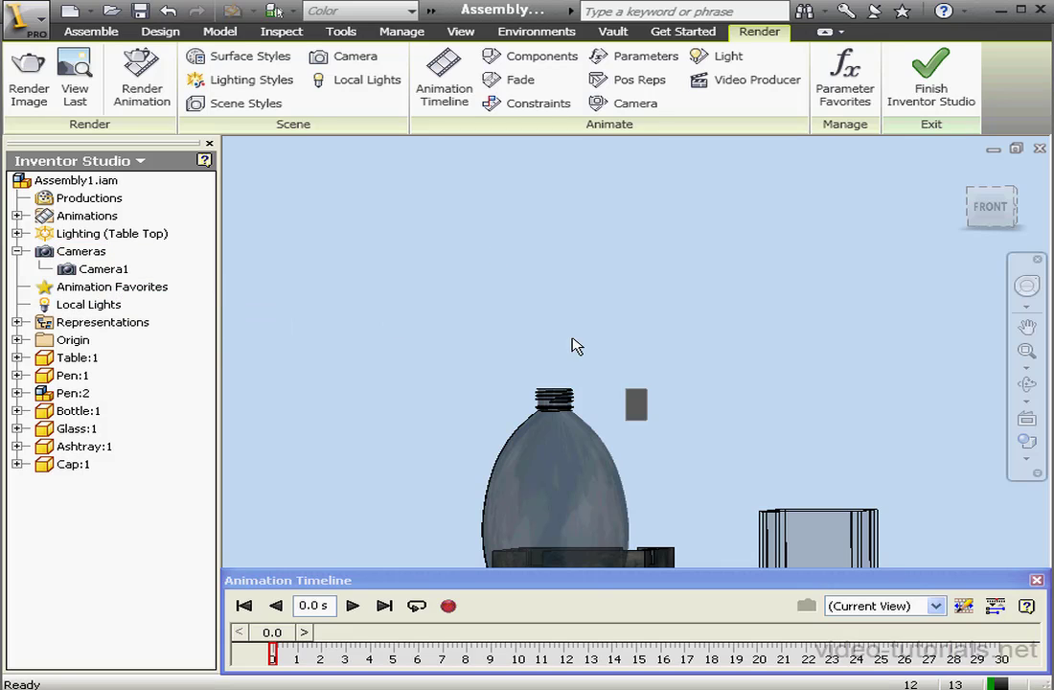
Start a camera animation for Camera1 and set its path to smooth
{"action": "left_click", "coordinate": [649, 108]}
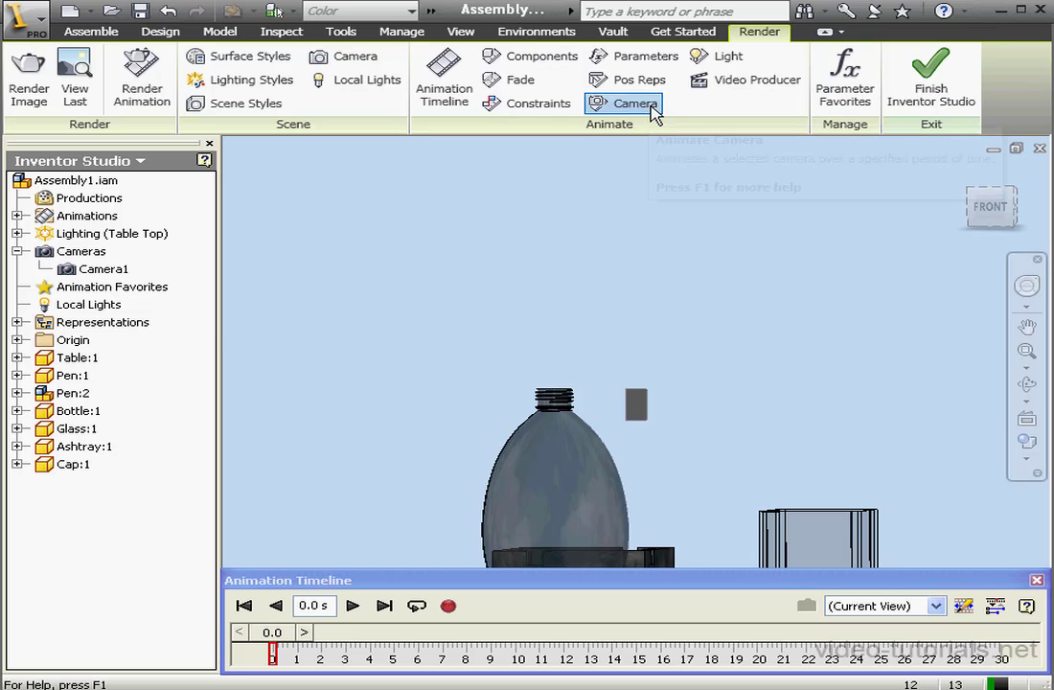
{"action": "left_click_drag", "start_coordinate": [405, 56], "coordinate": [408, 149]}
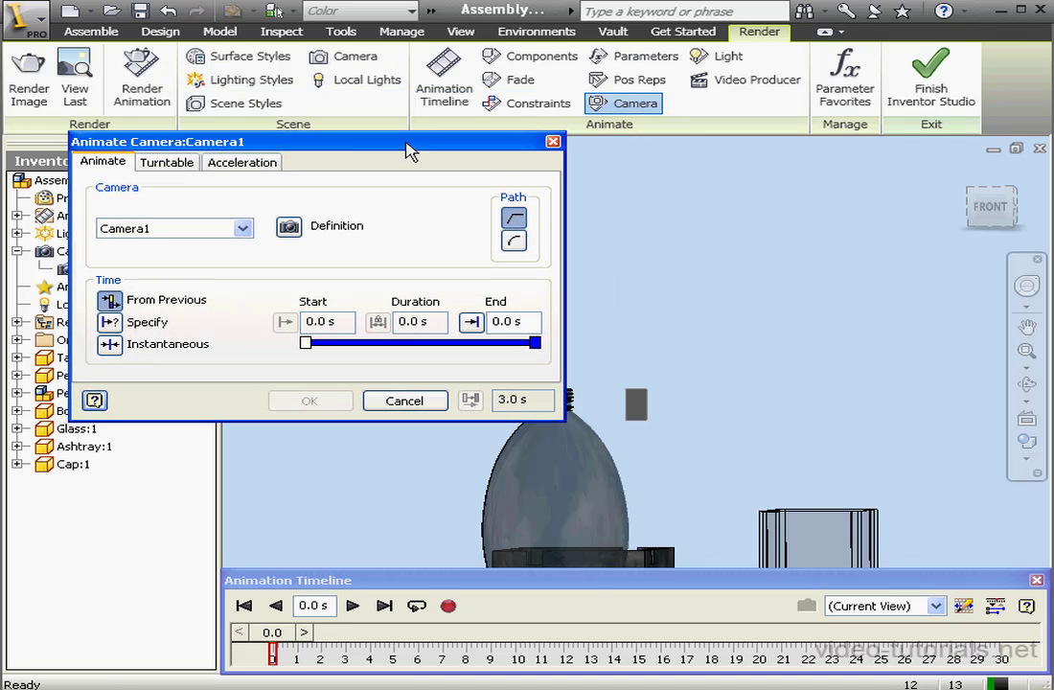
{"action": "left_click", "coordinate": [243, 228]}
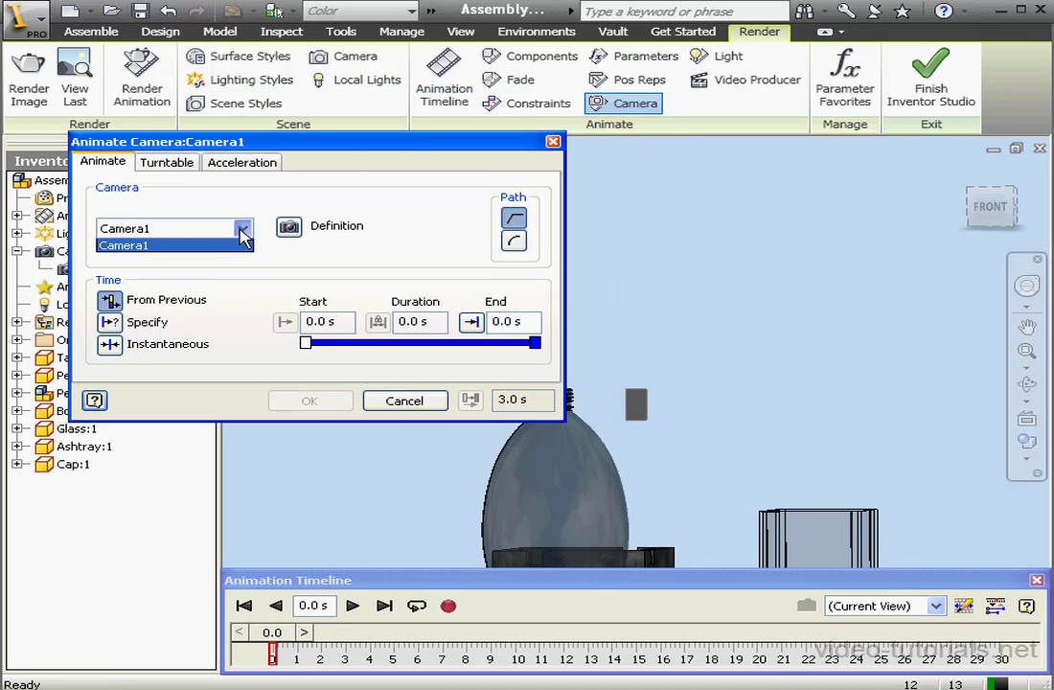
{"action": "left_click", "coordinate": [183, 244]}
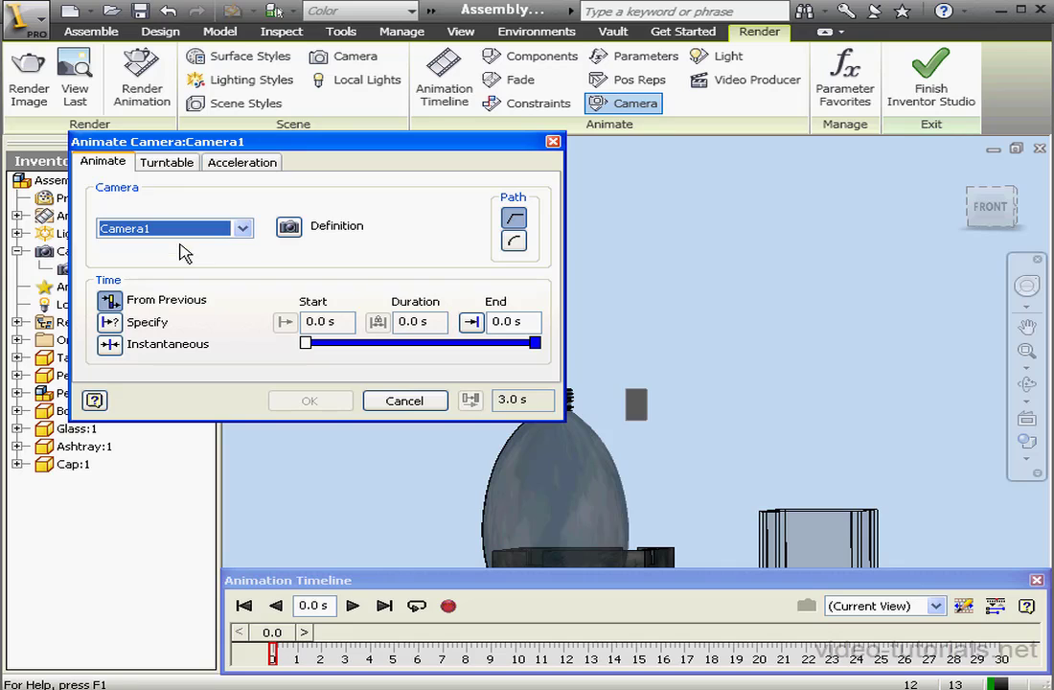
{"action": "left_click", "coordinate": [515, 241]}
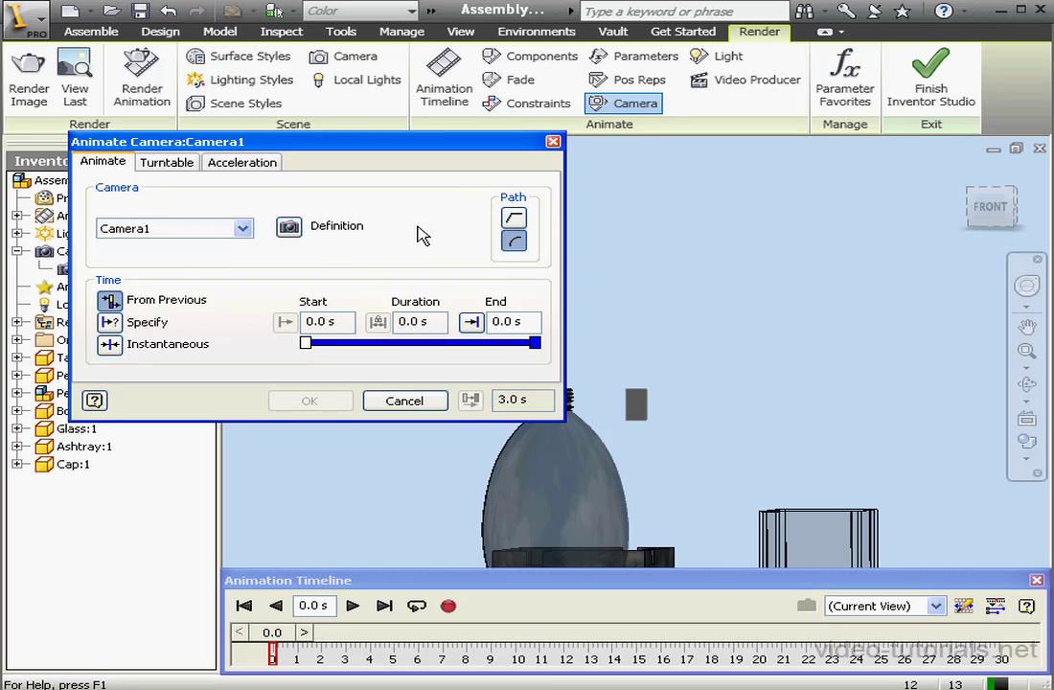
Define the animated Camera1 position with a roll angle of 15 degrees and a zoom of about 10.31 degrees
{"action": "left_click", "coordinate": [289, 227]}
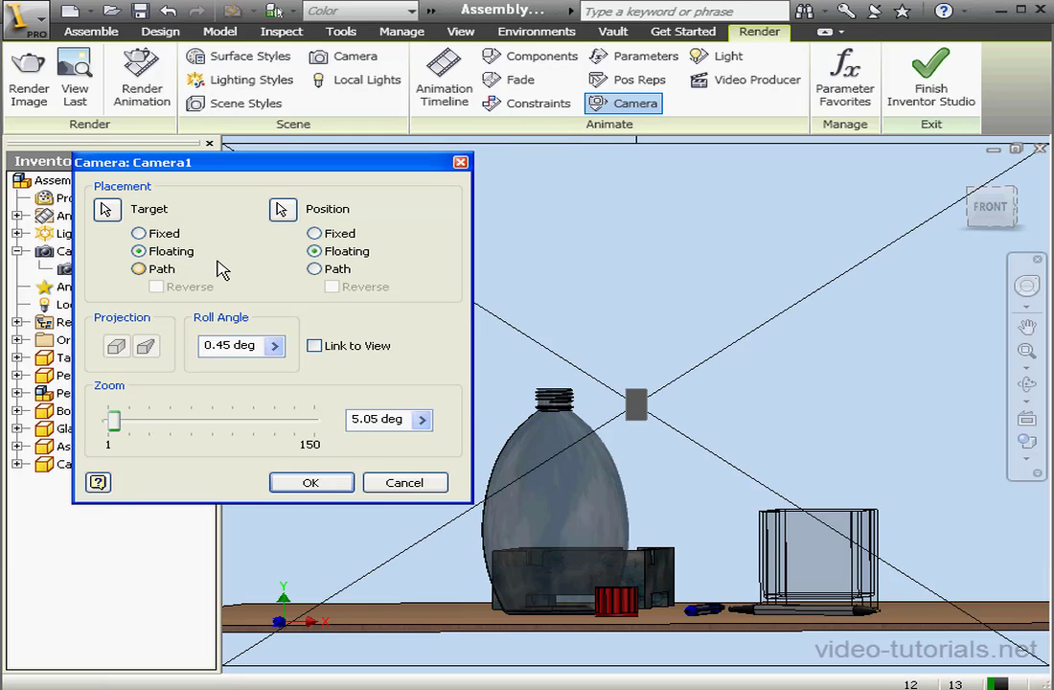
{"action": "left_click_drag", "start_coordinate": [254, 344], "coordinate": [189, 352]}
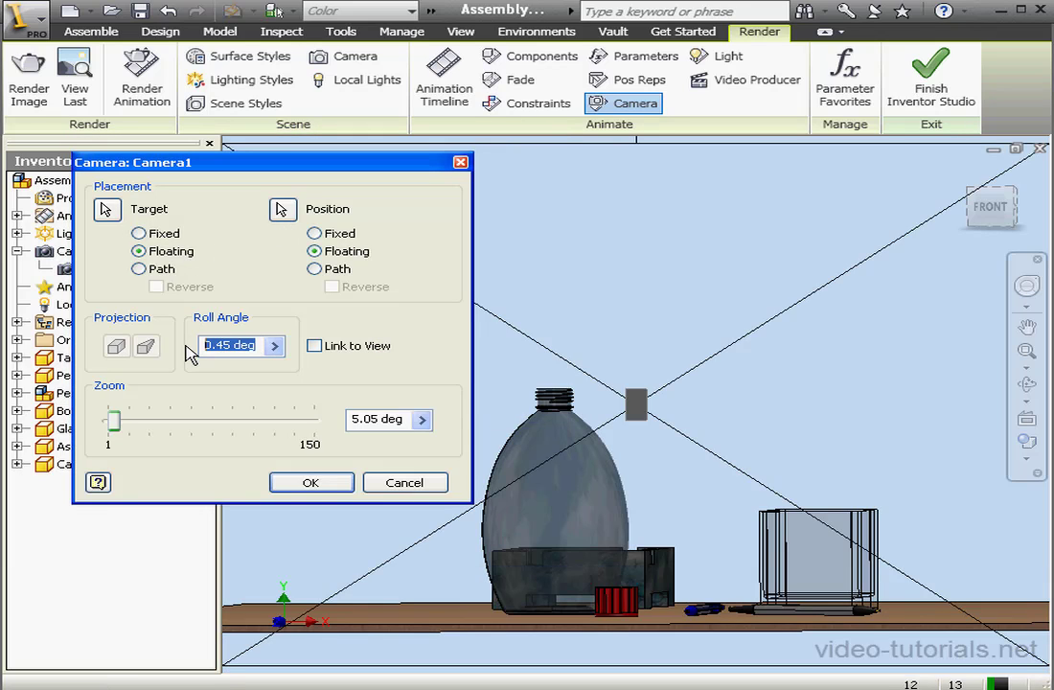
{"action": "type", "text": "15"}
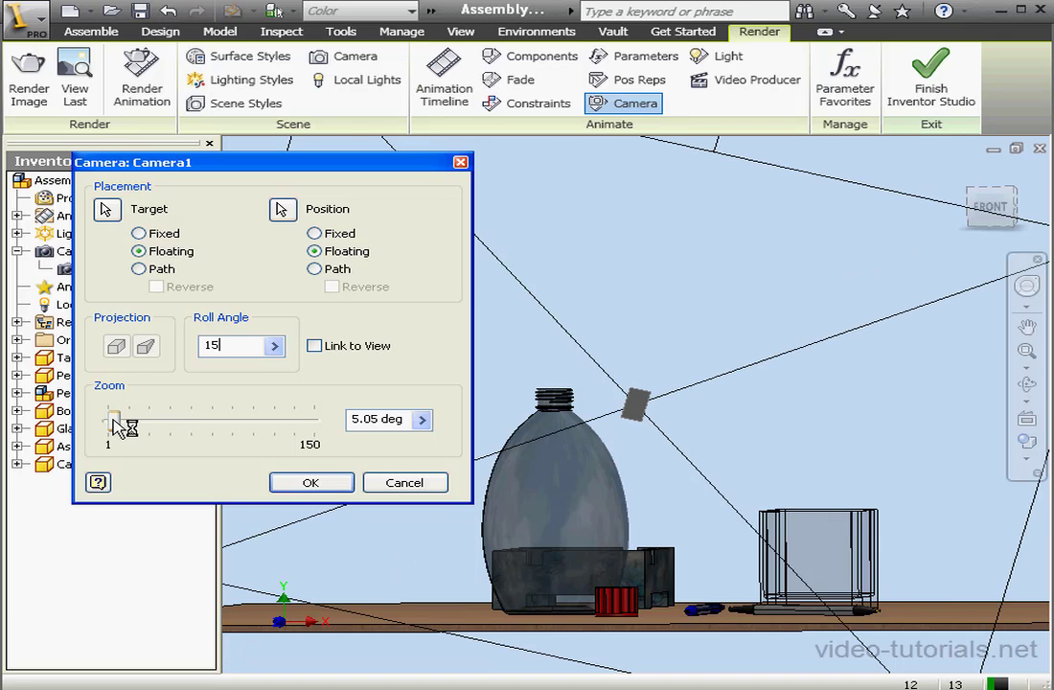
{"action": "left_click_drag", "start_coordinate": [115, 422], "coordinate": [123, 425]}
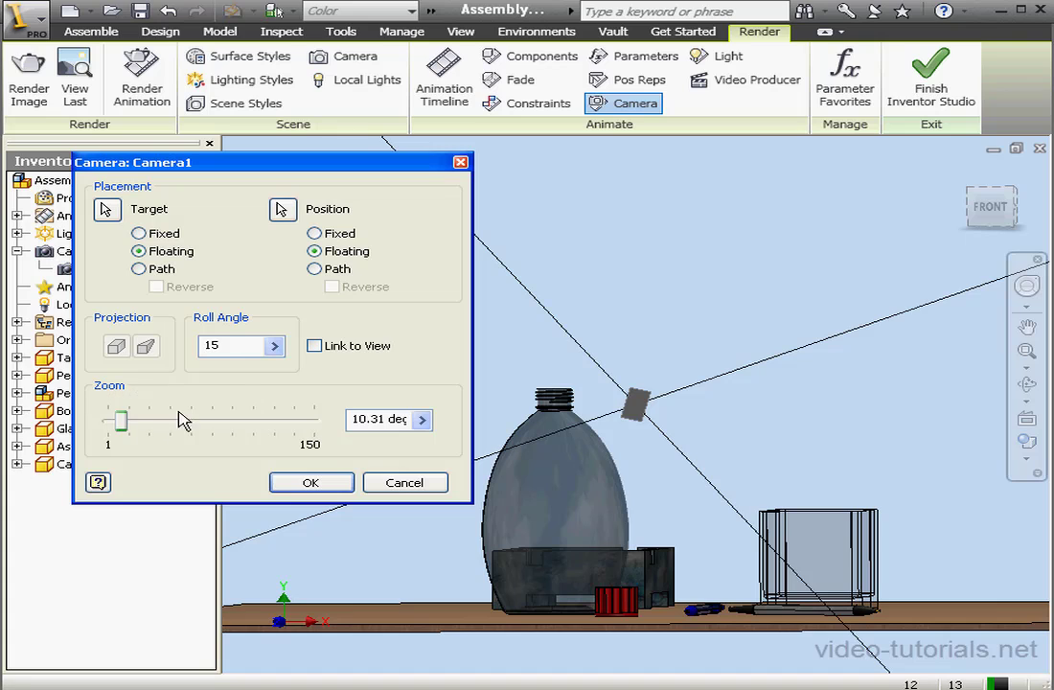
{"action": "left_click", "coordinate": [324, 484]}
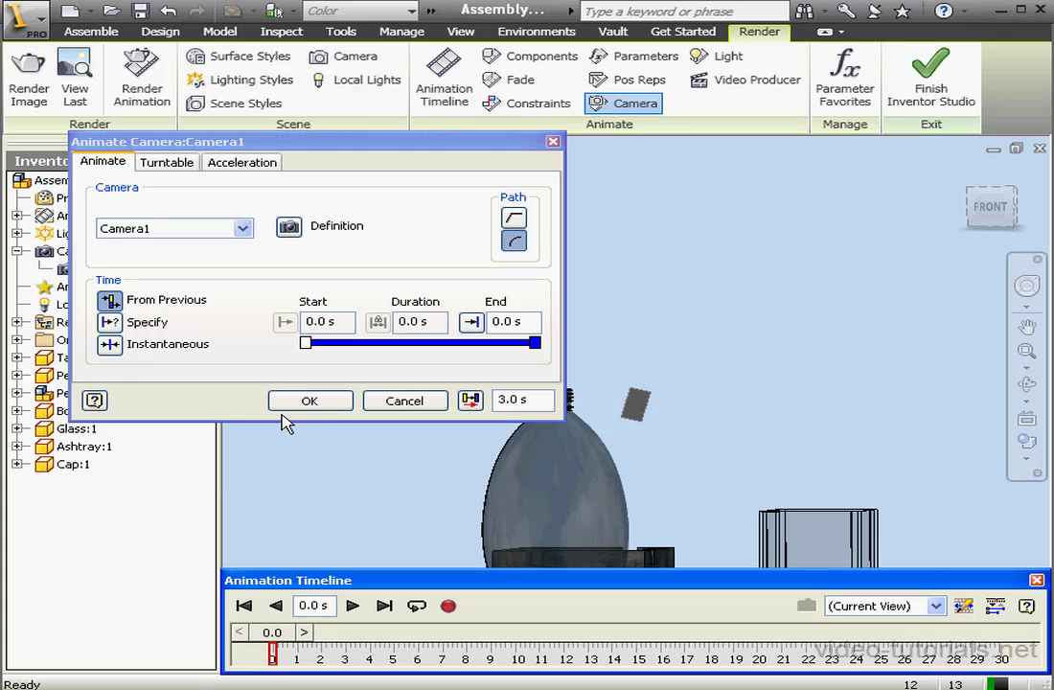
Set the camera animation's end time to 8 s and apply the animation
{"action": "left_click", "coordinate": [523, 321]}
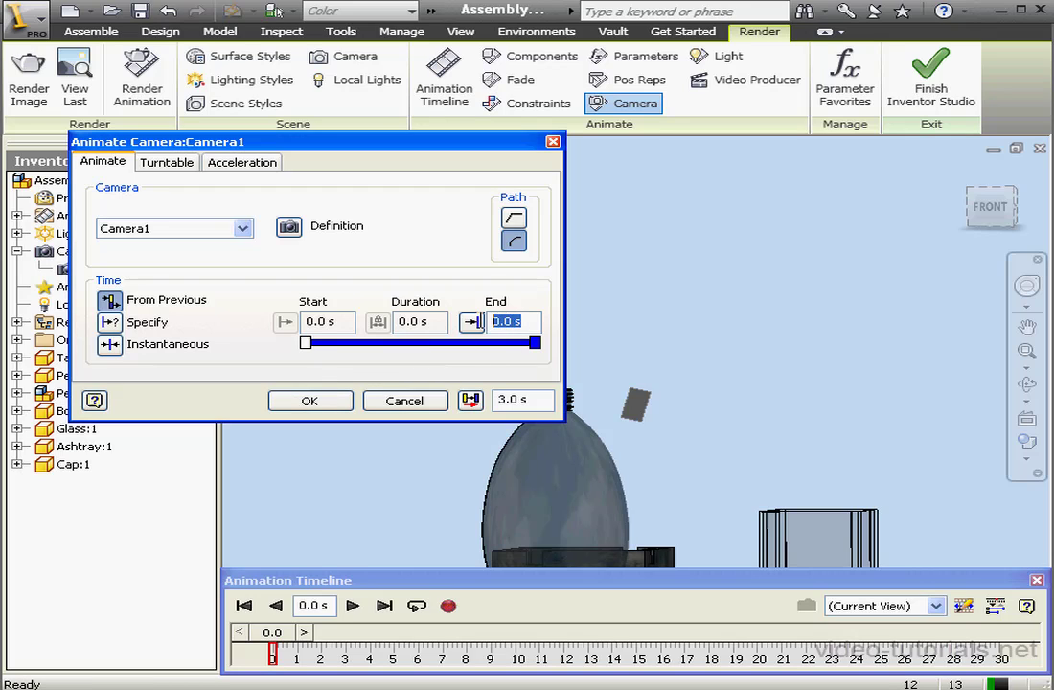
{"action": "type", "text": "8"}
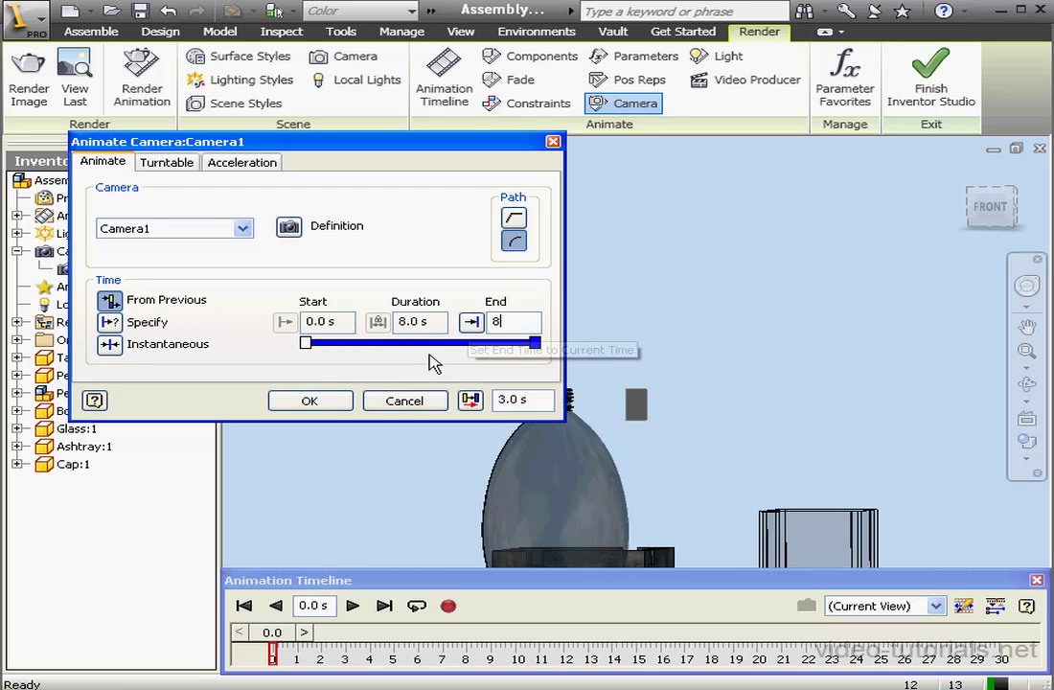
{"action": "left_click", "coordinate": [339, 404]}
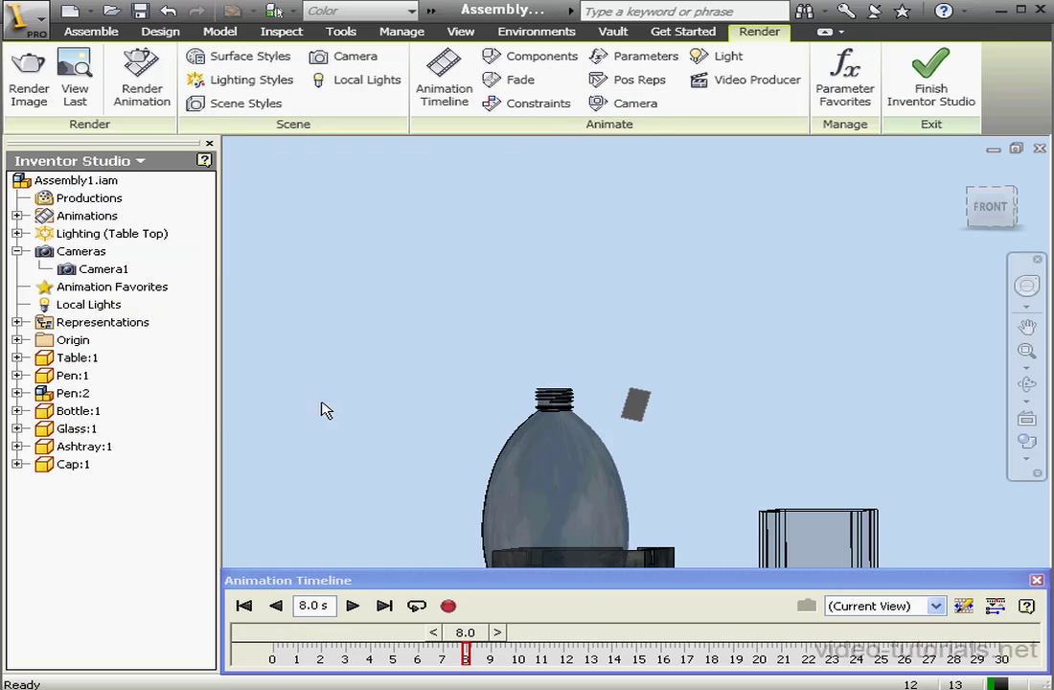
Expand the animation timeline's action editor and preview the animation through Camera1, moving the time position to 7.7 s
{"action": "left_click_drag", "start_coordinate": [583, 586], "coordinate": [575, 36]}
{"action": "left_click", "coordinate": [978, 56]}
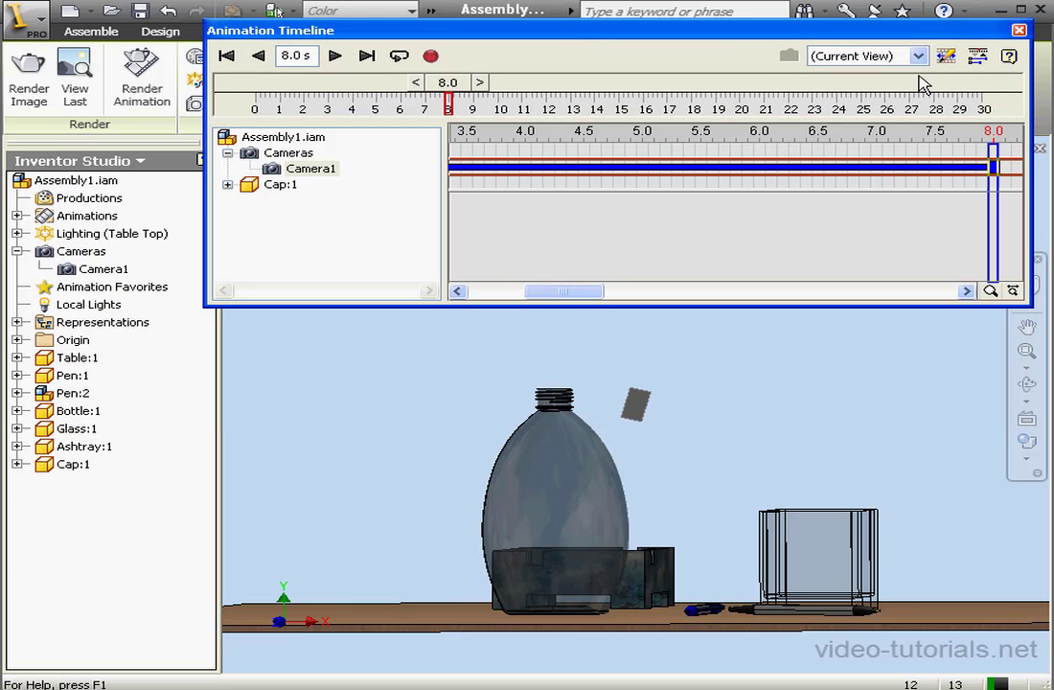
{"action": "mouse_move", "coordinate": [489, 174]}
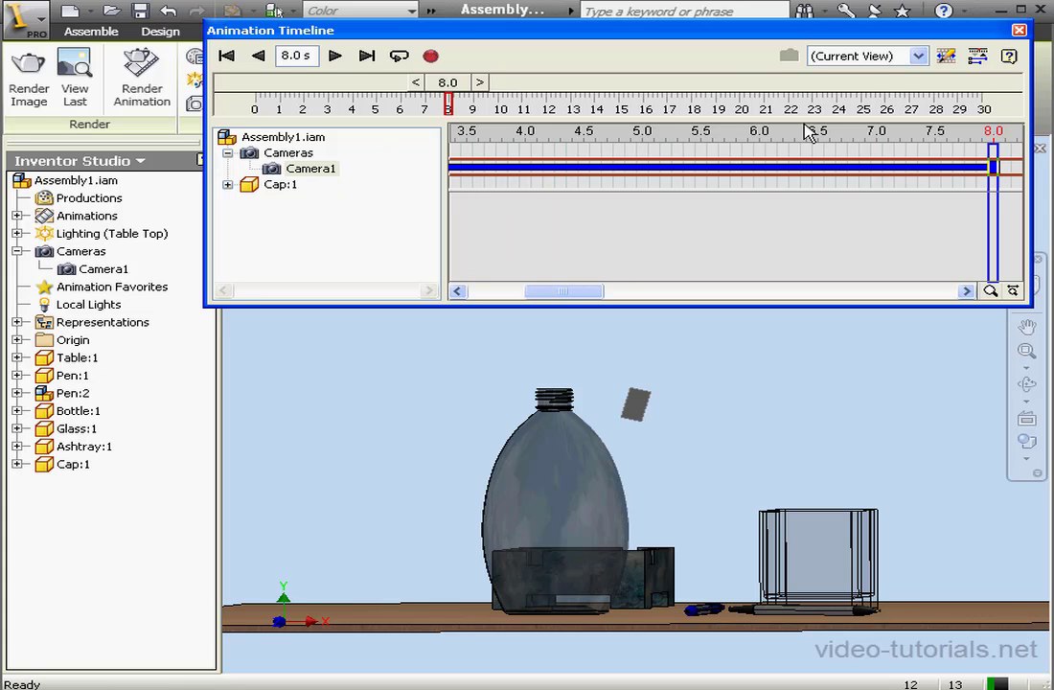
{"action": "left_click", "coordinate": [918, 55]}
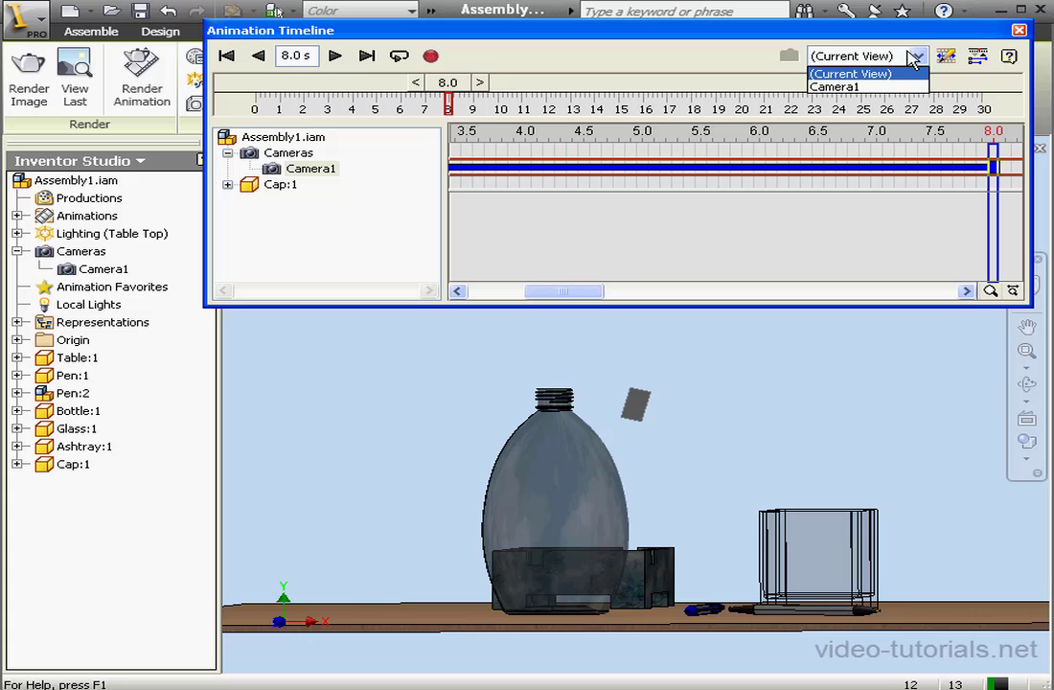
{"action": "left_click", "coordinate": [847, 88]}
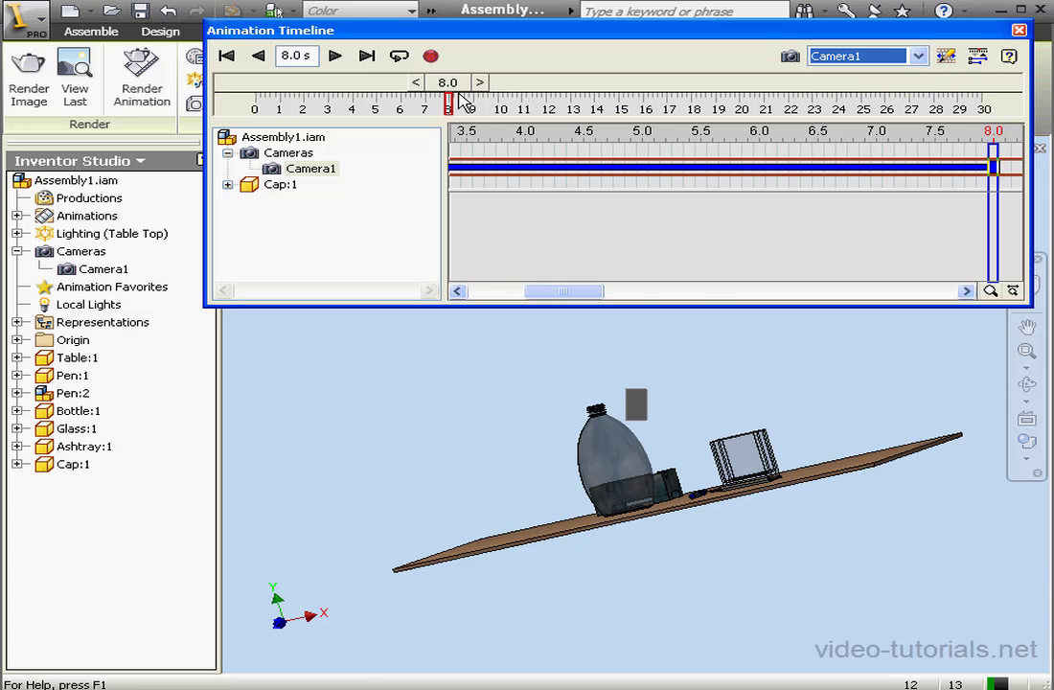
{"action": "mouse_move", "coordinate": [448, 85]}
{"action": "left_mouse_down"}
{"action": "mouse_move", "coordinate": [197, 87]}
{"action": "mouse_move", "coordinate": [445, 93]}
{"action": "mouse_move", "coordinate": [431, 96]}
{"action": "left_mouse_up"}
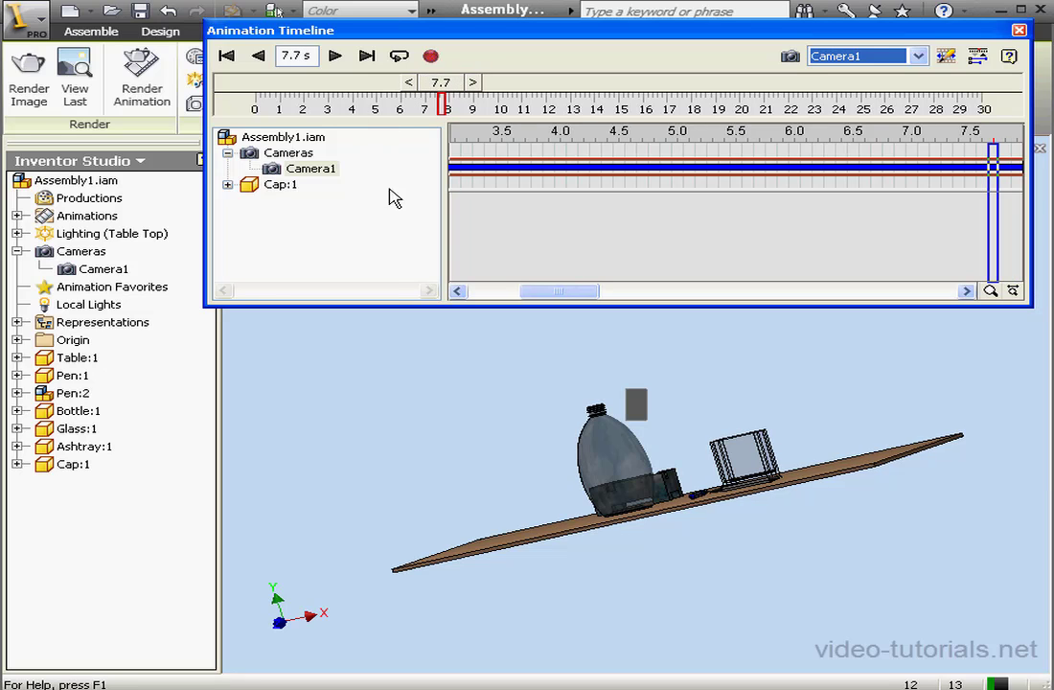
Delete the Camera1 action from the animation timeline
{"action": "right_click", "coordinate": [518, 173]}
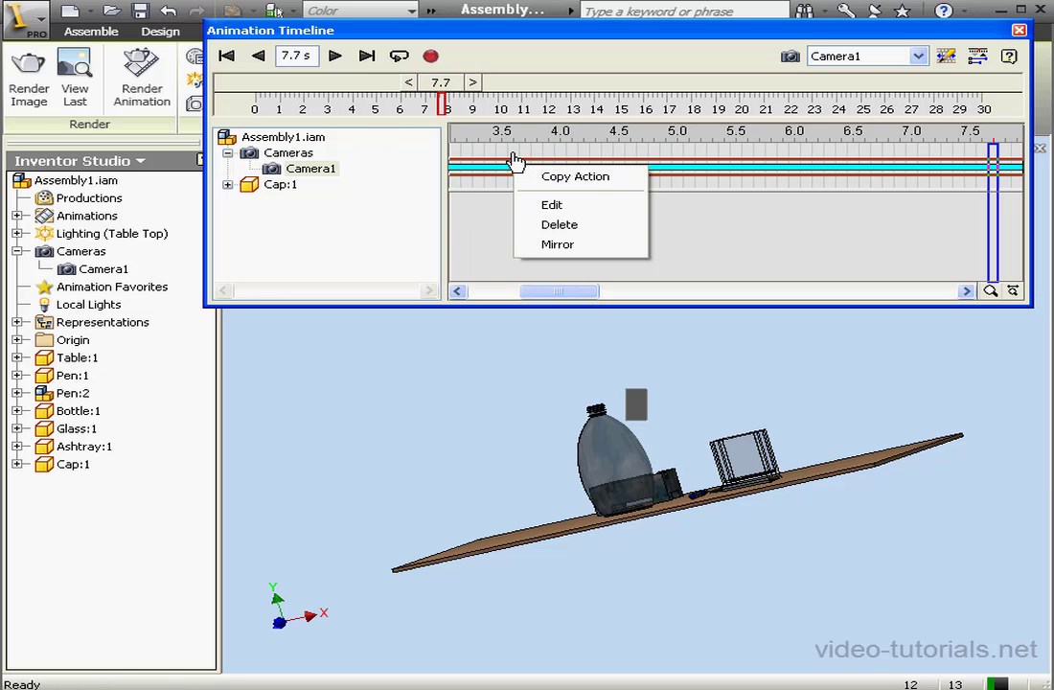
{"action": "left_click", "coordinate": [587, 226]}
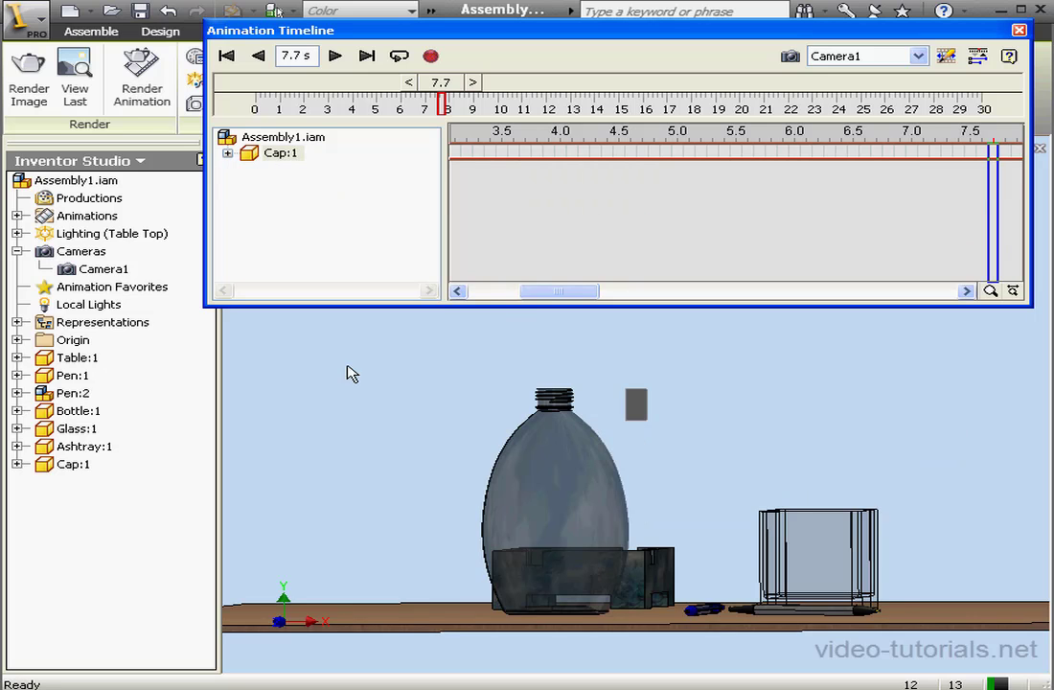
Start a new Camera1 animation as a turntable around the Y Origin axis, trying both rotation directions
{"action": "left_click_drag", "start_coordinate": [589, 40], "coordinate": [587, 156]}
{"action": "left_click", "coordinate": [624, 102]}
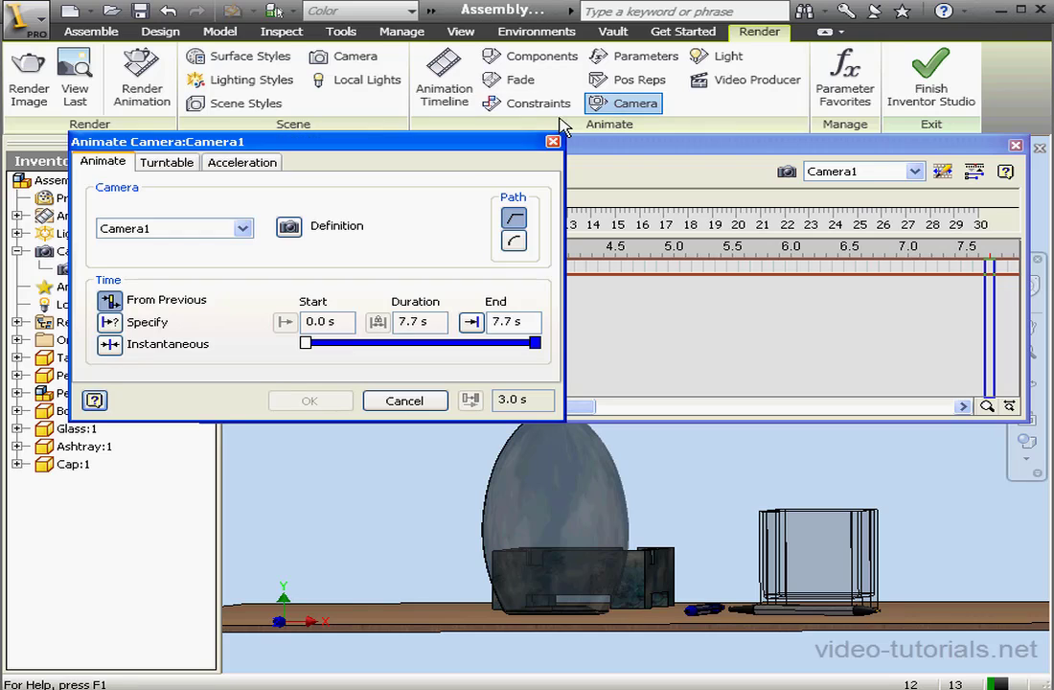
{"action": "left_click", "coordinate": [180, 169]}
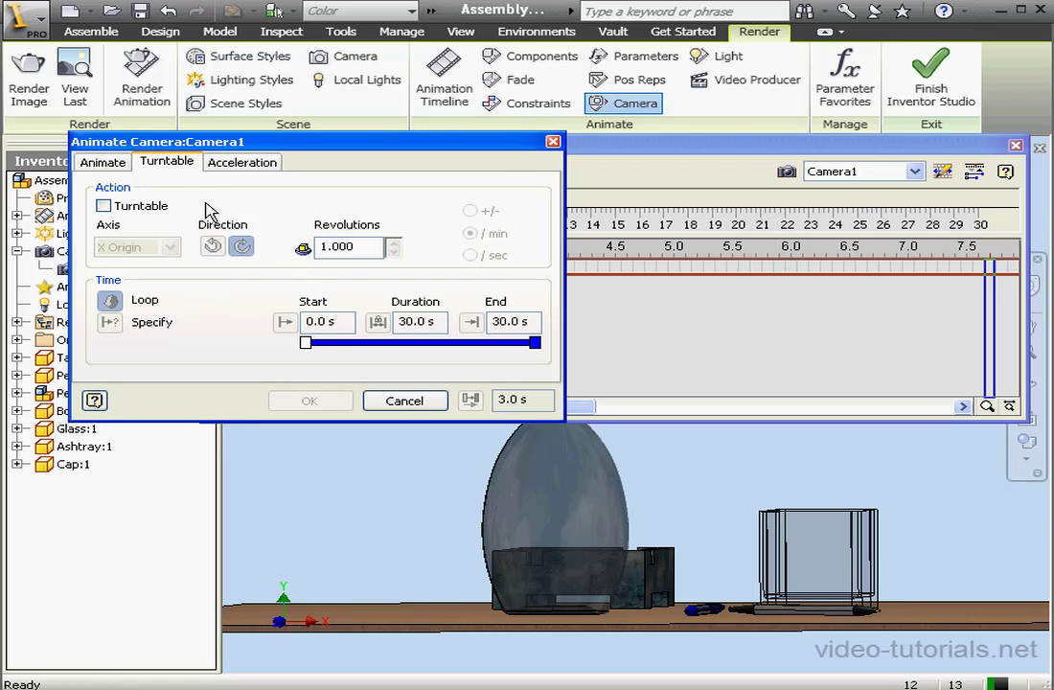
{"action": "left_click", "coordinate": [104, 206]}
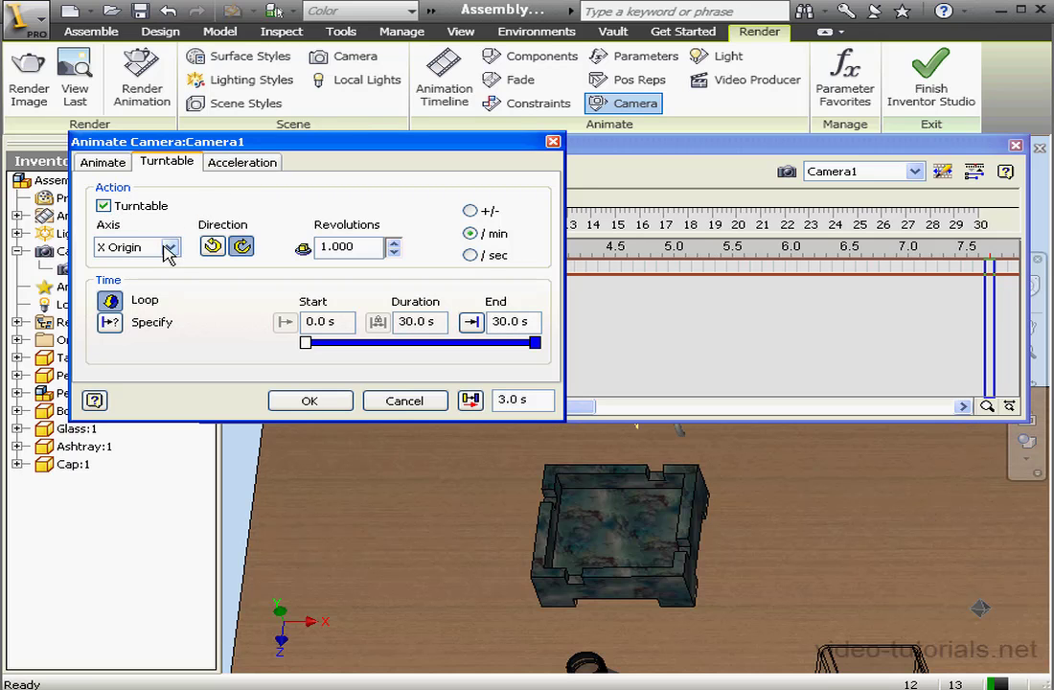
{"action": "left_click", "coordinate": [171, 247]}
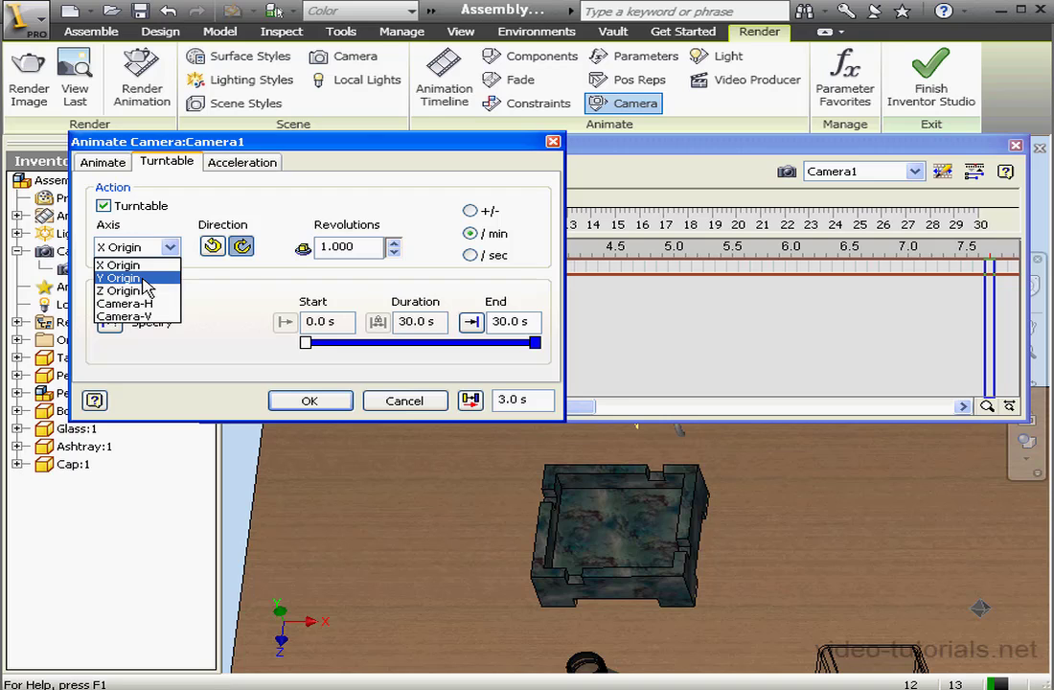
{"action": "left_click", "coordinate": [142, 279]}
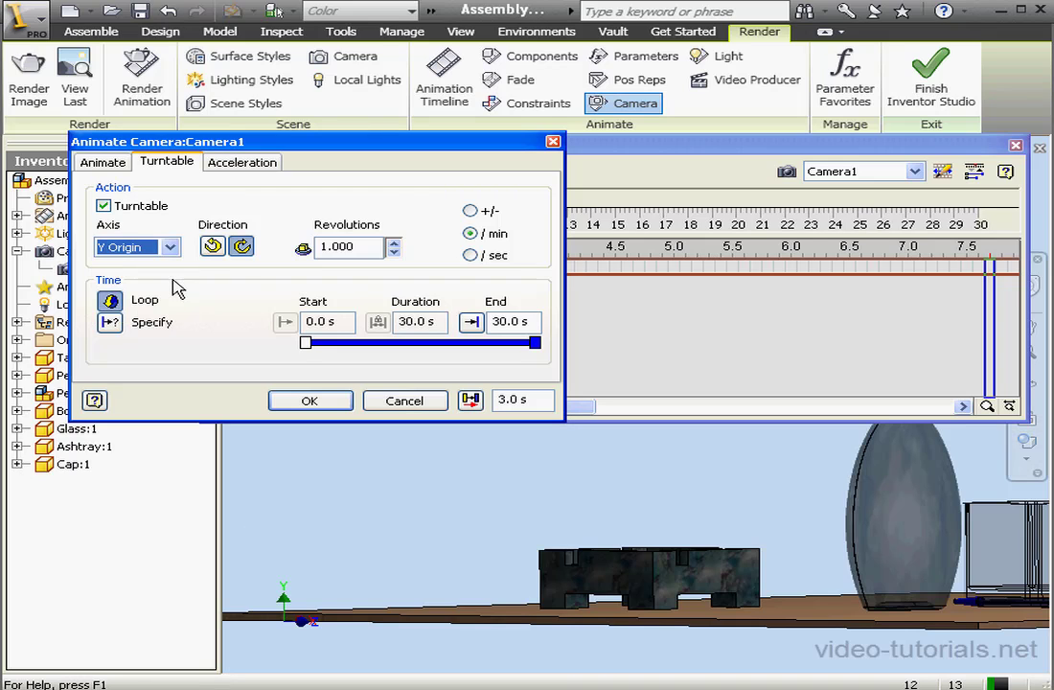
{"action": "left_click", "coordinate": [214, 248]}
{"action": "left_click", "coordinate": [241, 248]}
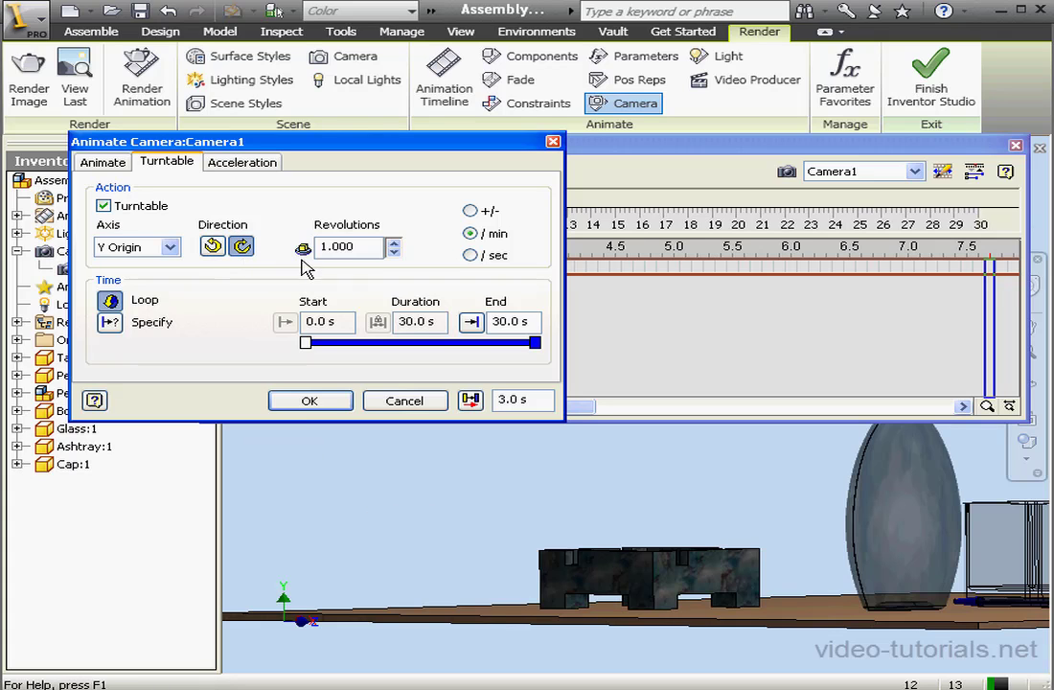
Try the per-minute and per-second revolution options for the turntable, and choose the +/- option with 1.000 revolution
{"action": "left_click_drag", "start_coordinate": [359, 246], "coordinate": [320, 246]}
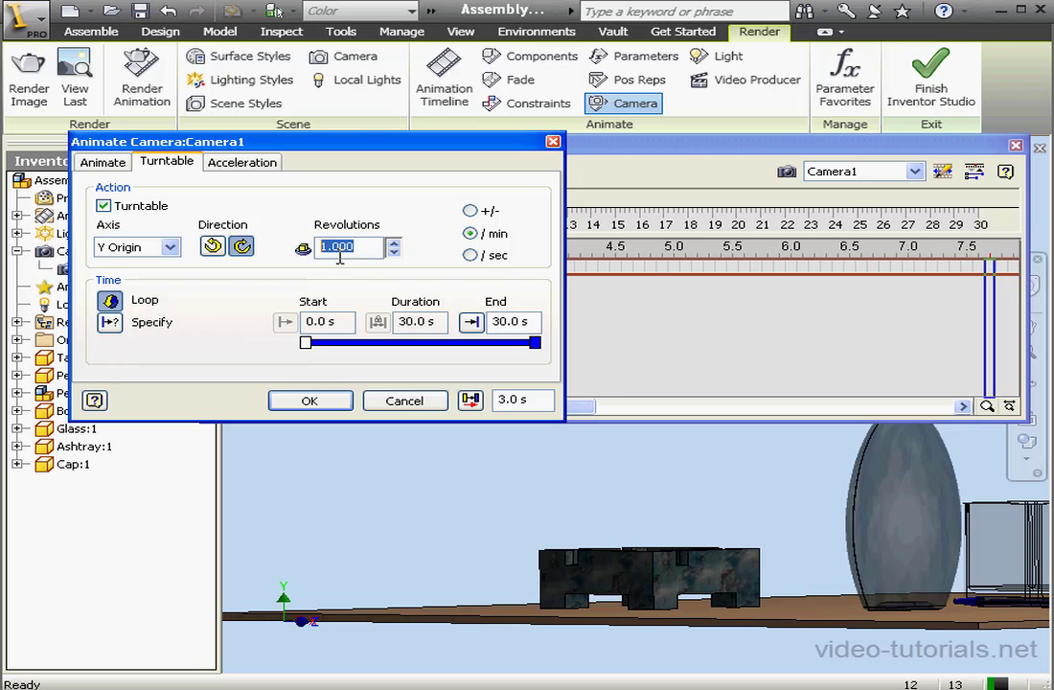
{"action": "left_click", "coordinate": [471, 211]}
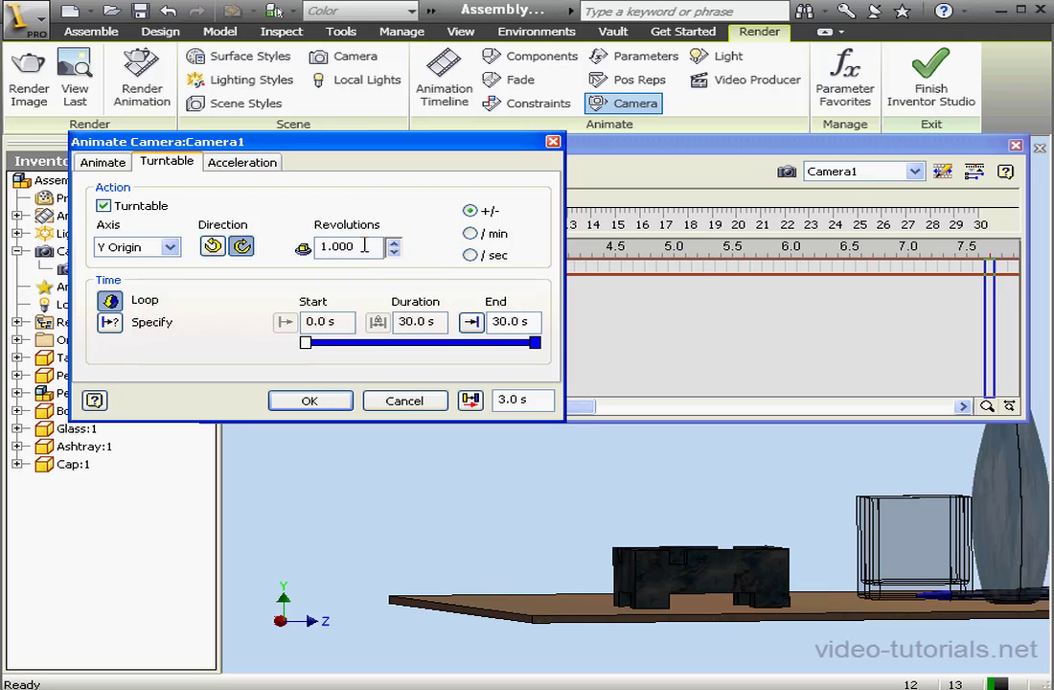
{"action": "left_click_drag", "start_coordinate": [360, 247], "coordinate": [309, 248]}
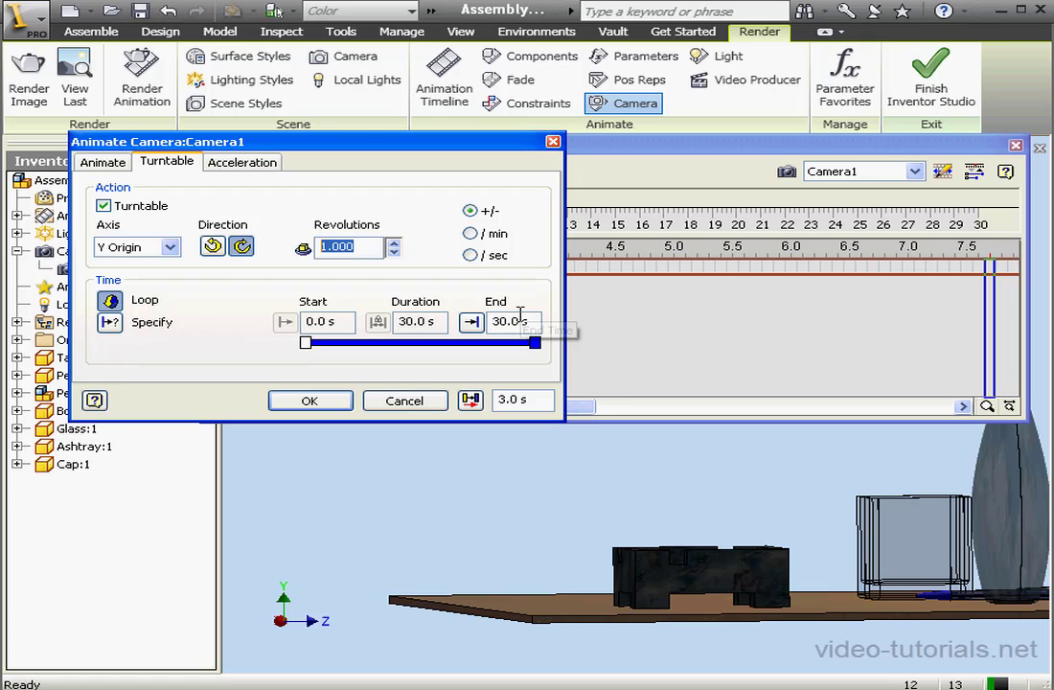
{"action": "left_click", "coordinate": [472, 234]}
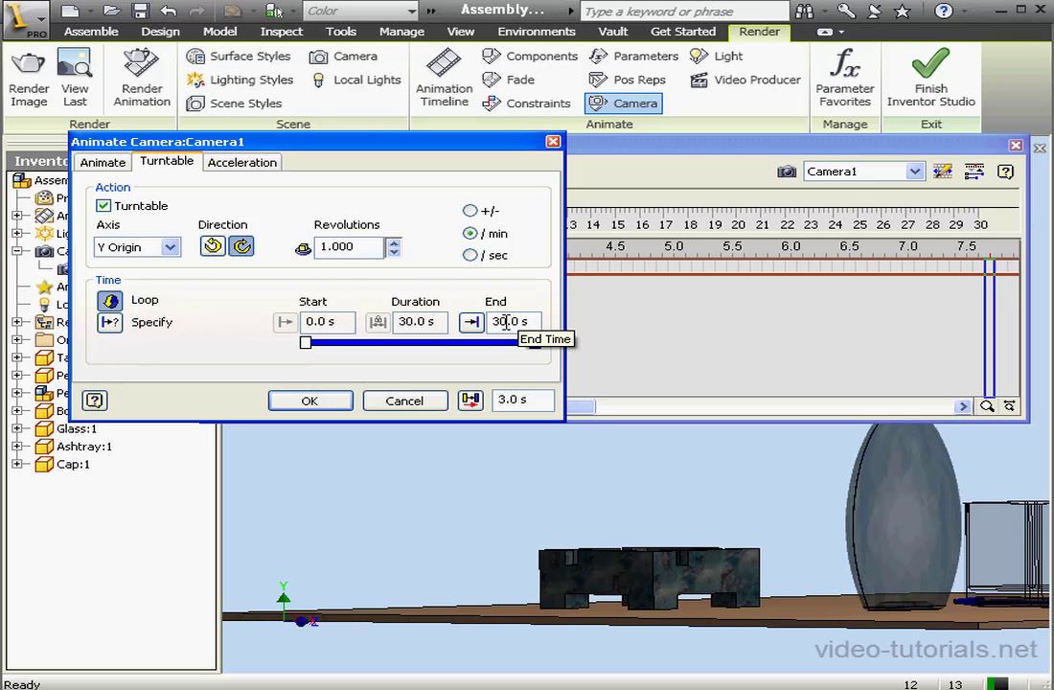
{"action": "left_click", "coordinate": [471, 255]}
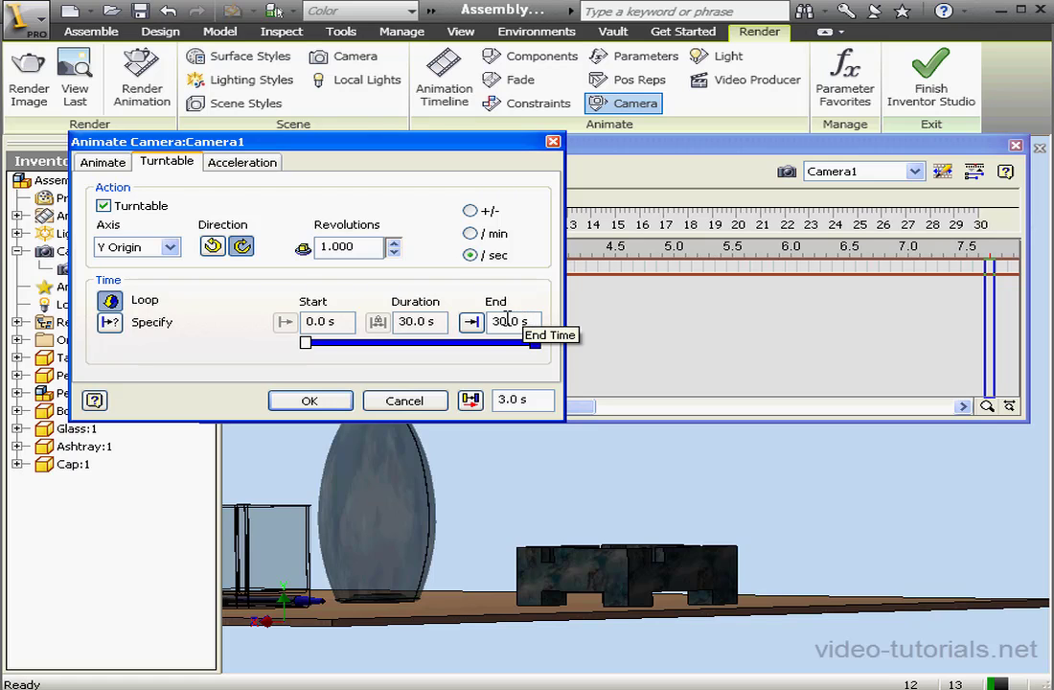
{"action": "left_click", "coordinate": [471, 211]}
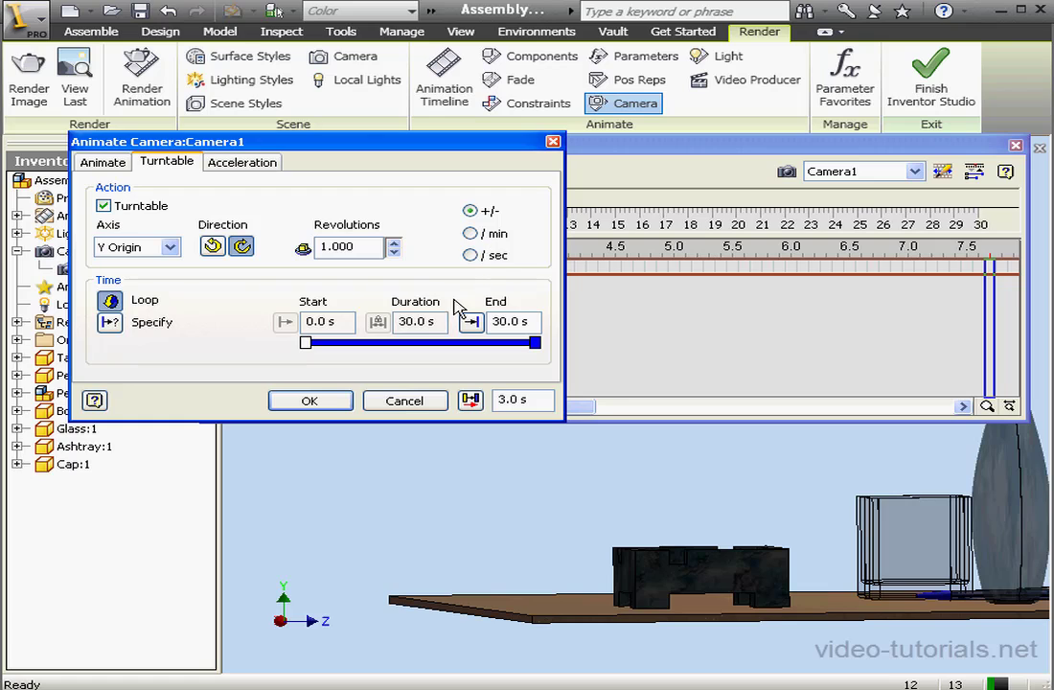
Set the Camera1 turntable's end time to 8 s with the Specify time option and apply the animation
{"action": "left_click_drag", "start_coordinate": [527, 322], "coordinate": [497, 317]}
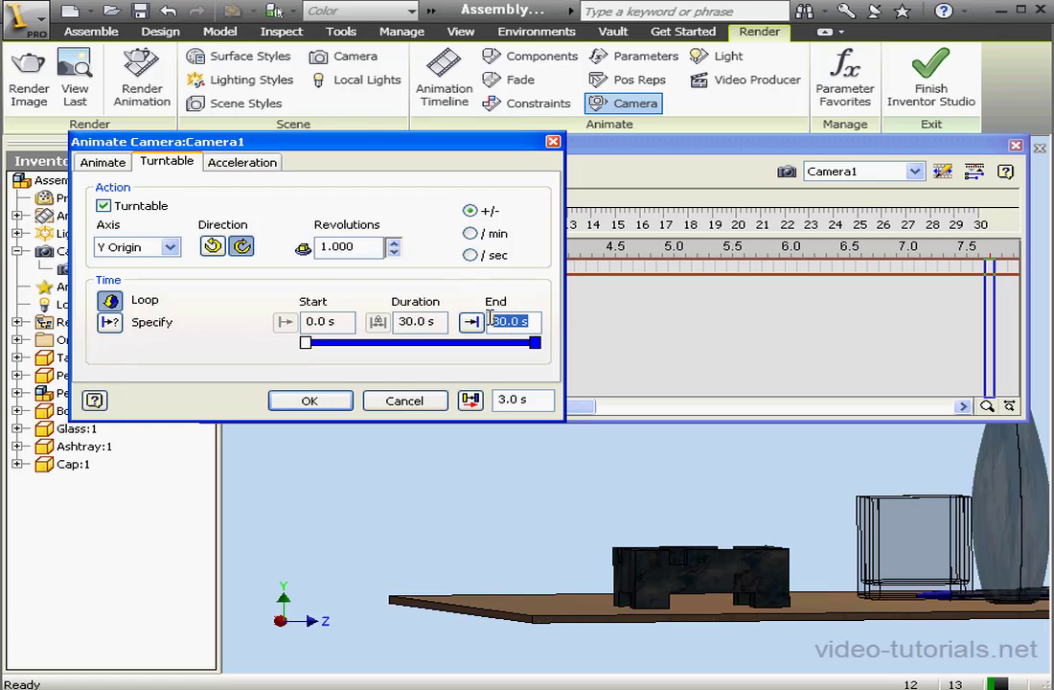
{"action": "type", "text": "8"}
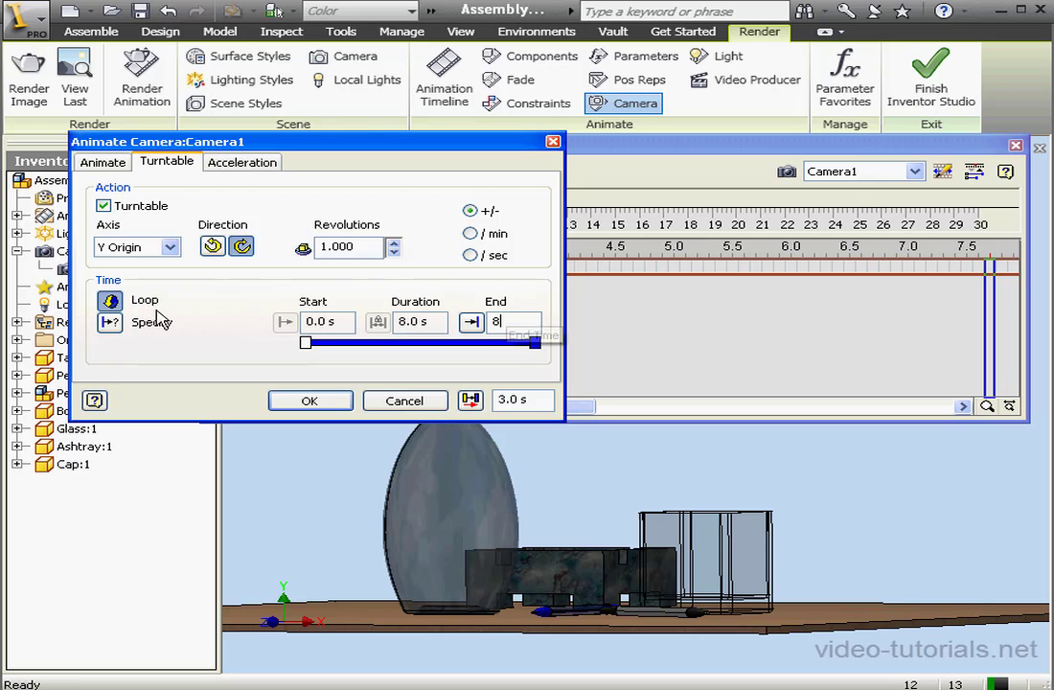
{"action": "left_click", "coordinate": [113, 324]}
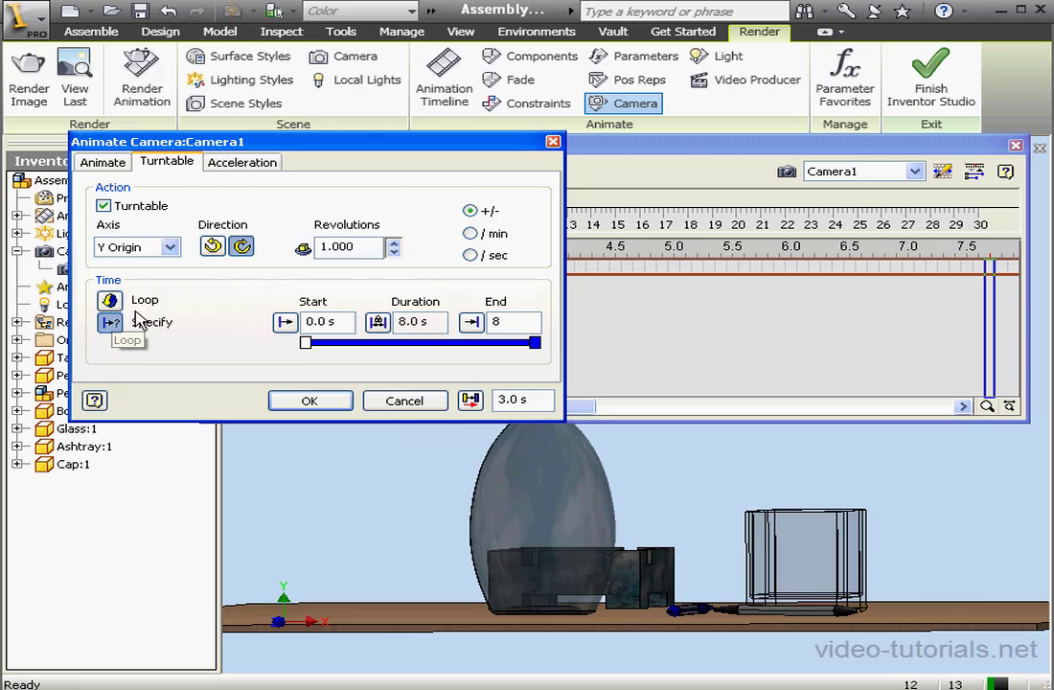
{"action": "left_click", "coordinate": [310, 401]}
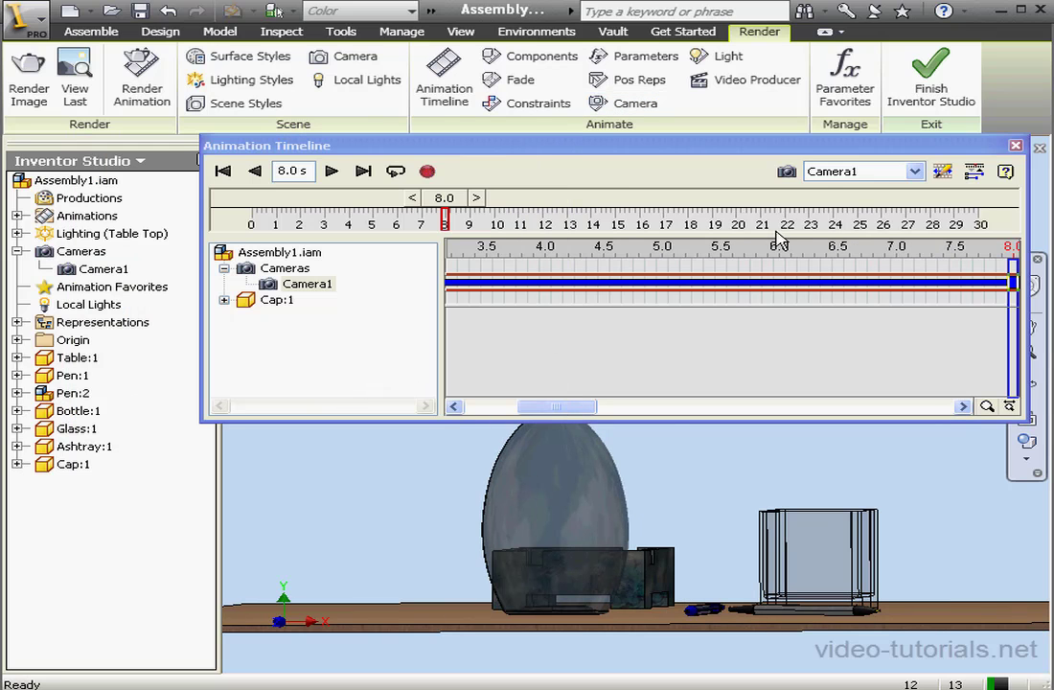
Delay the start of Camera1's turntable action to about 3.1 s on the timeline and scrub through the animation to check it
{"action": "left_click_drag", "start_coordinate": [842, 149], "coordinate": [834, 27]}
{"action": "left_click_drag", "start_coordinate": [443, 79], "coordinate": [401, 82]}
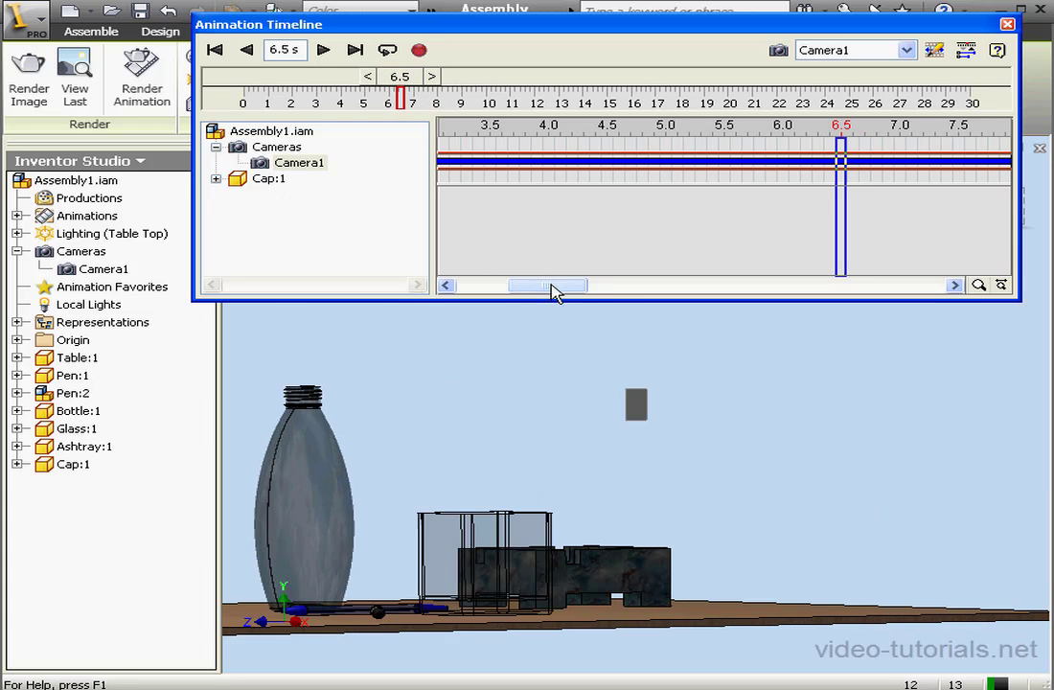
{"action": "left_click_drag", "start_coordinate": [555, 289], "coordinate": [501, 289]}
{"action": "left_click_drag", "start_coordinate": [444, 161], "coordinate": [806, 161]}
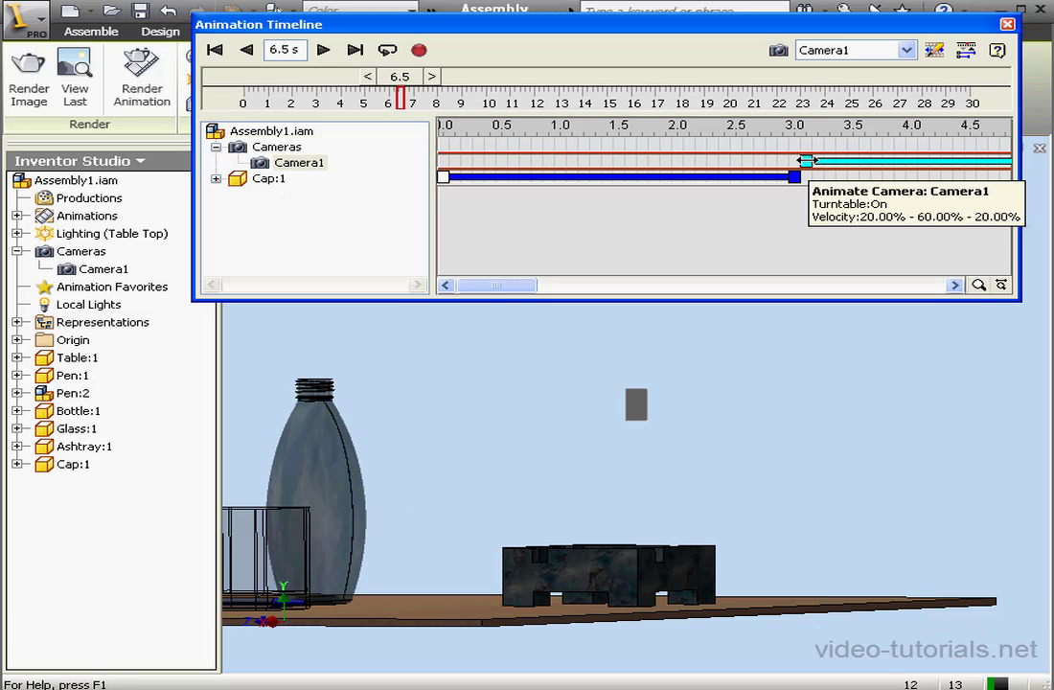
{"action": "left_click", "coordinate": [343, 84]}
{"action": "left_click_drag", "start_coordinate": [344, 85], "coordinate": [245, 94]}
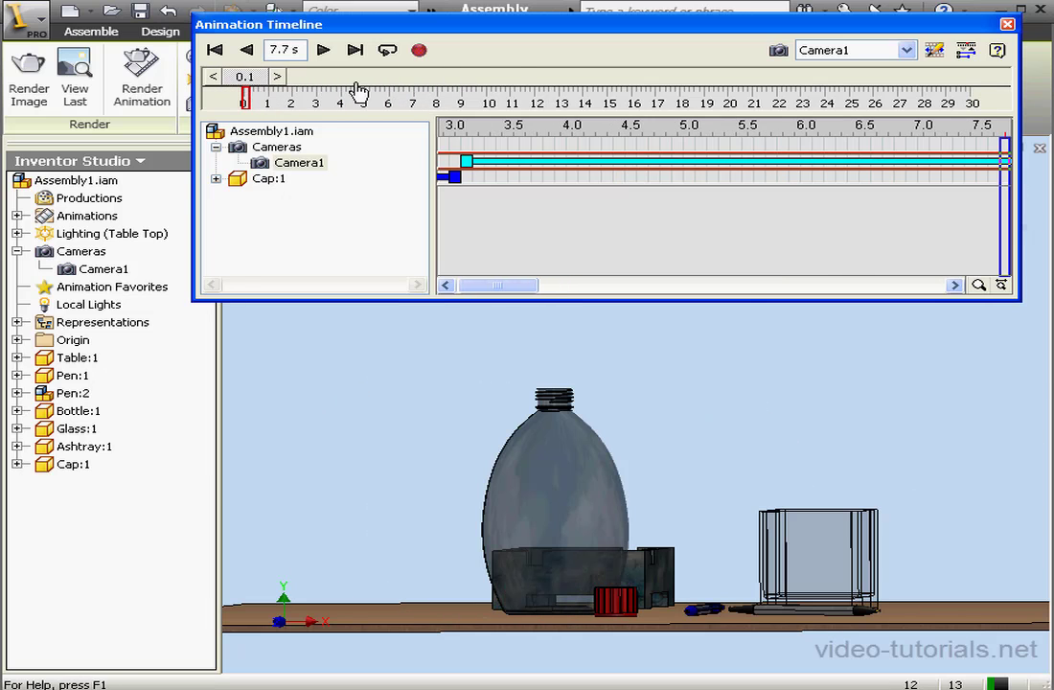
Open the render settings for the animation and set its output file to Video.avi in folder 12
{"action": "left_click", "coordinate": [419, 49]}
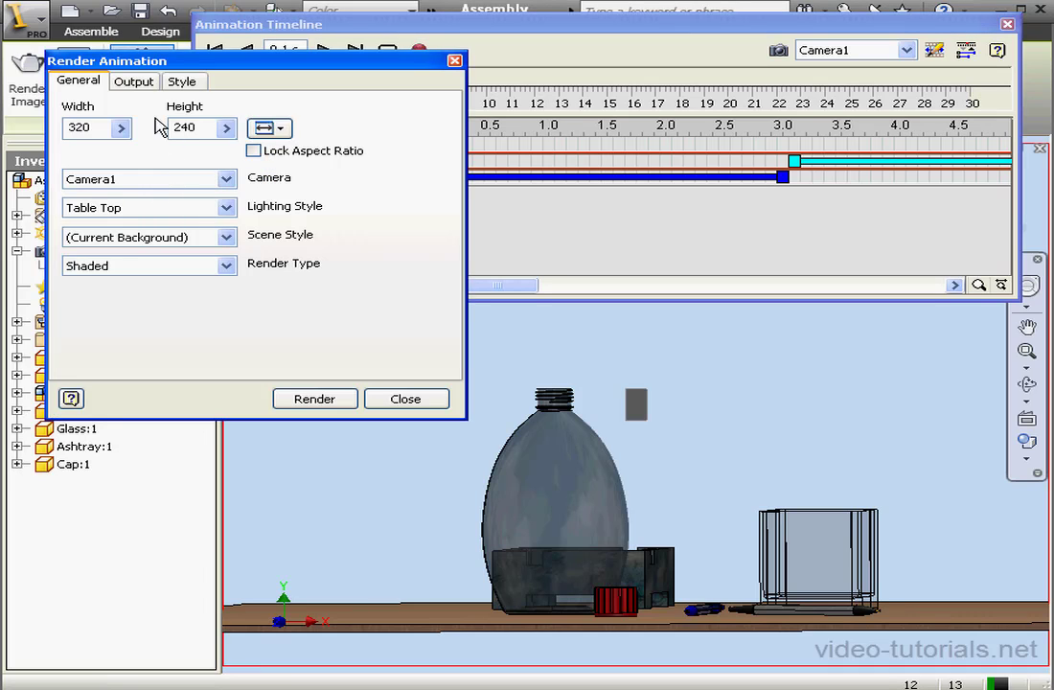
{"action": "left_click", "coordinate": [134, 82]}
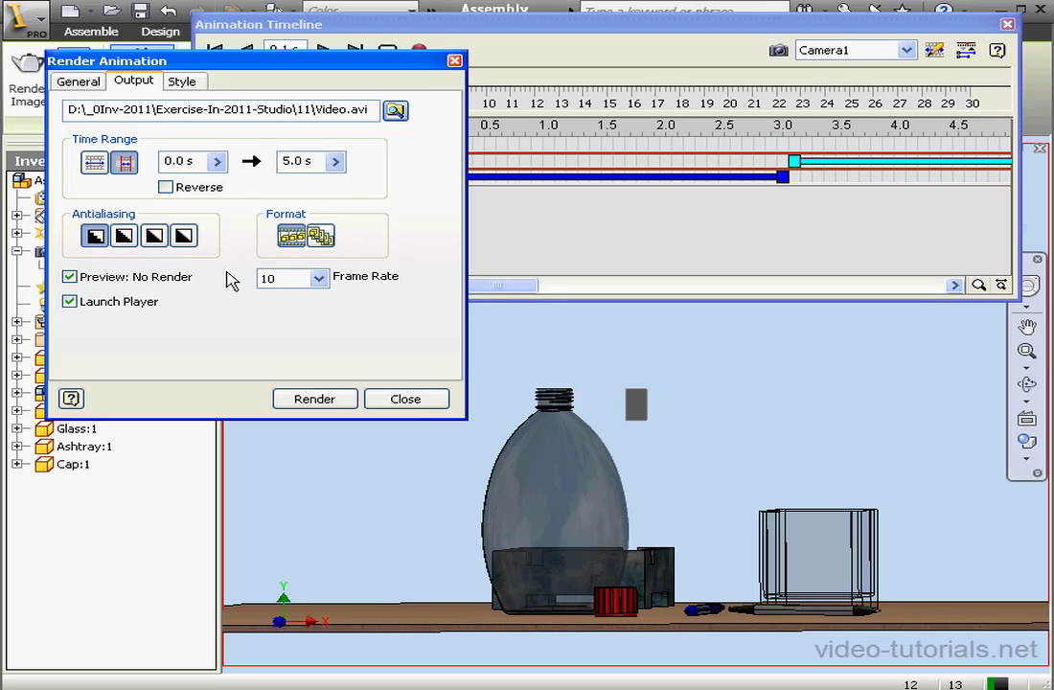
{"action": "left_click", "coordinate": [395, 109]}
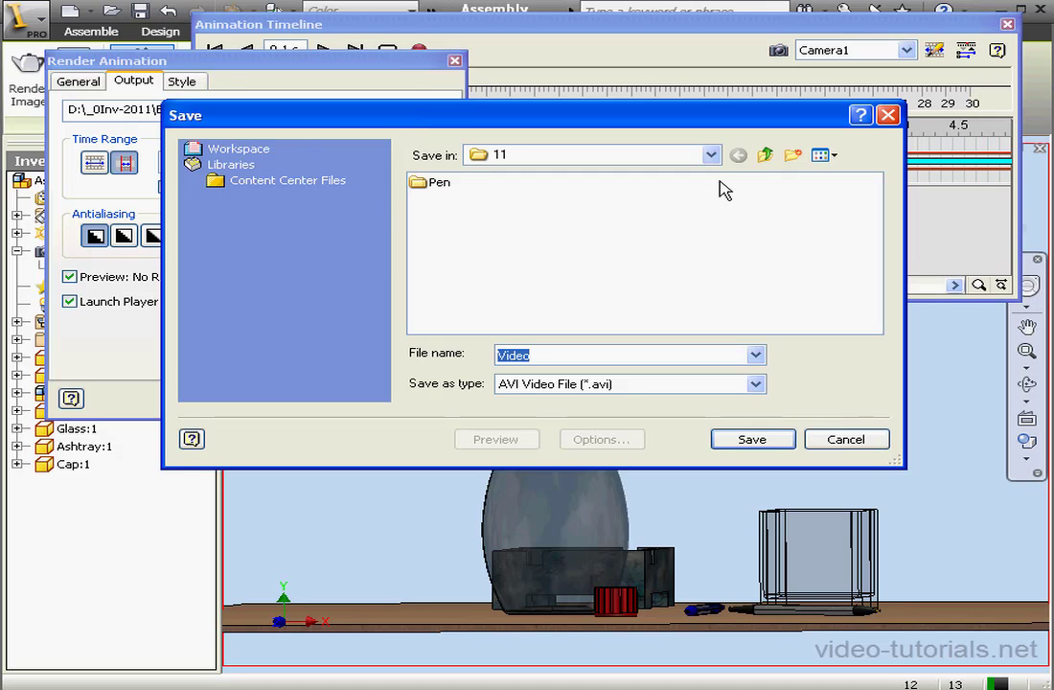
{"action": "left_click", "coordinate": [764, 155]}
{"action": "double_click", "coordinate": [431, 299]}
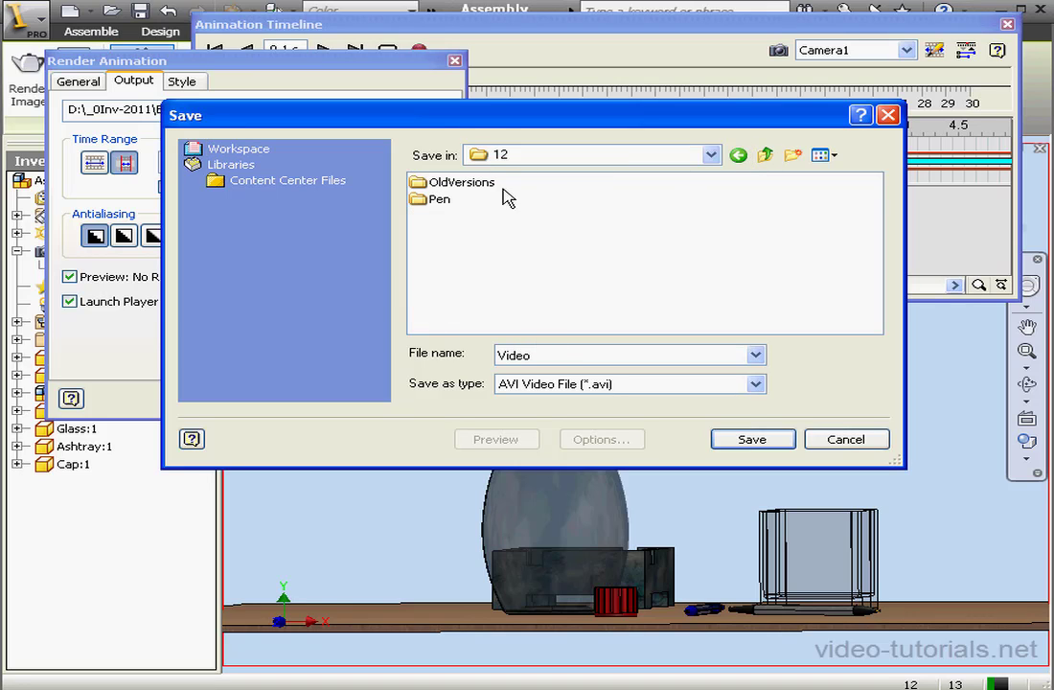
{"action": "left_click", "coordinate": [753, 439]}
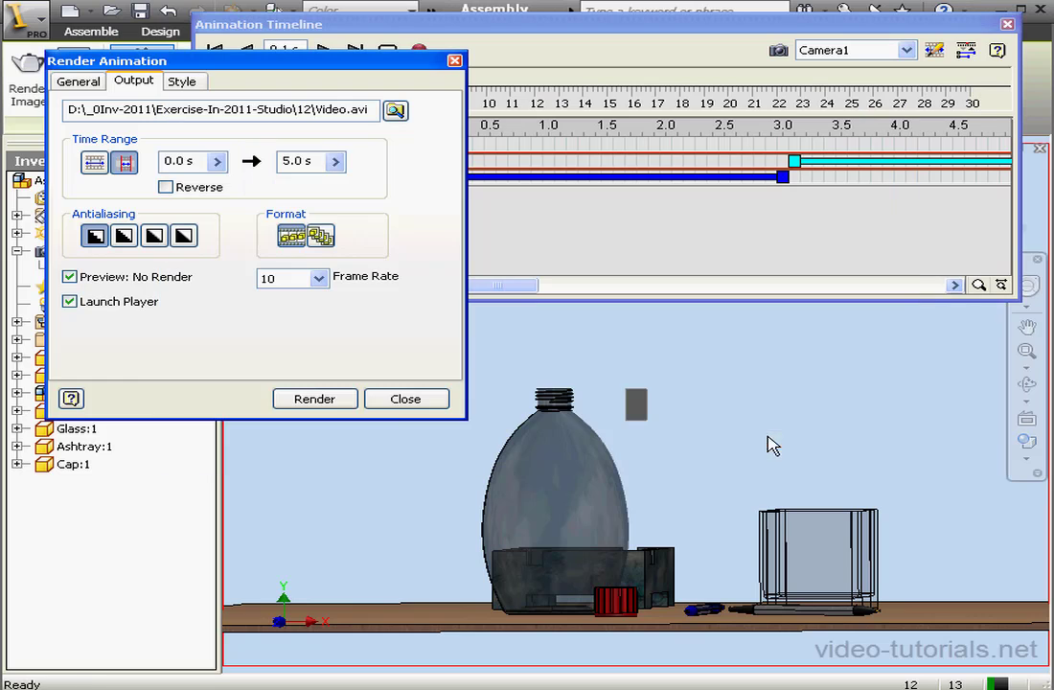
Render the 0.0 to 5.0 s animation preview to the AVI file and close the player and render windows
{"action": "left_click", "coordinate": [327, 404]}
{"action": "left_click", "coordinate": [352, 144]}
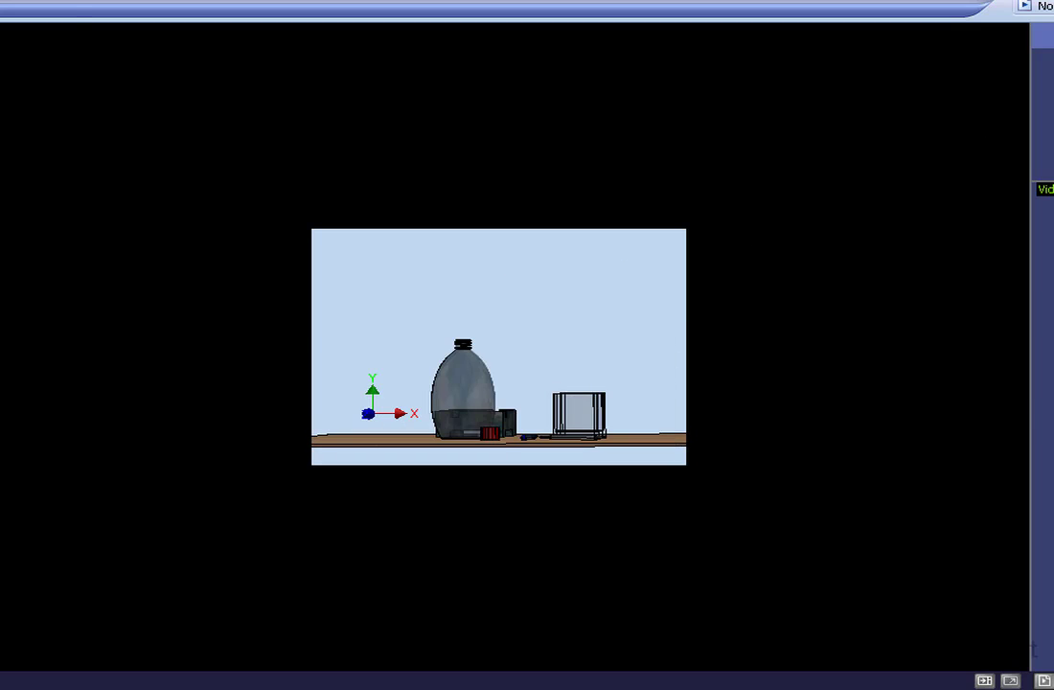
{"action": "key", "text": "alt+F4"}
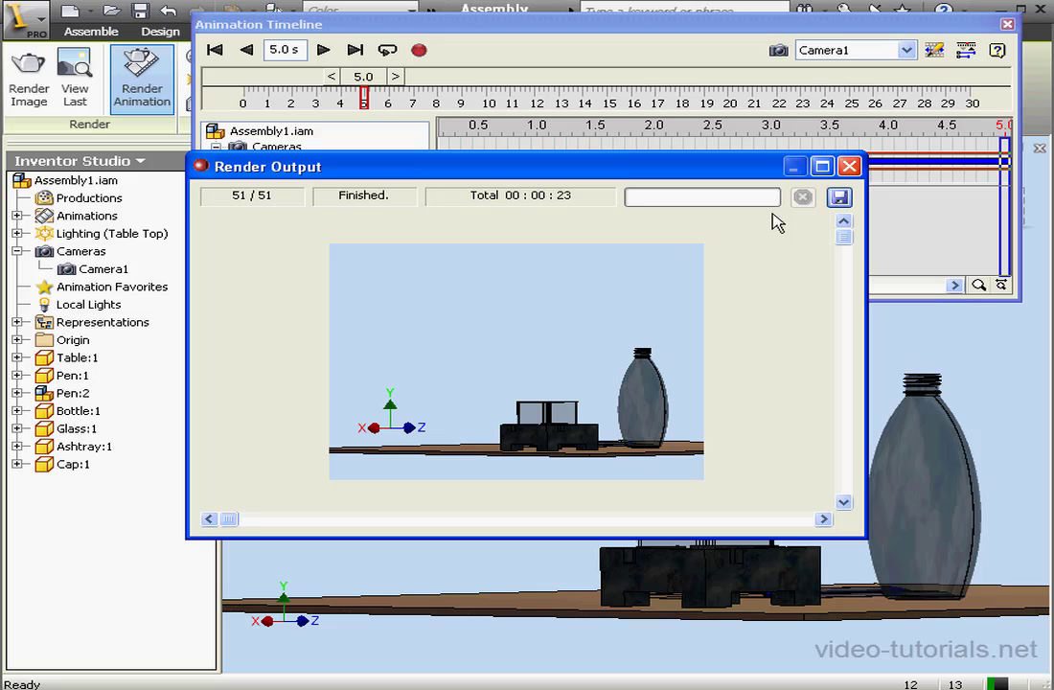
{"action": "left_click", "coordinate": [849, 166]}
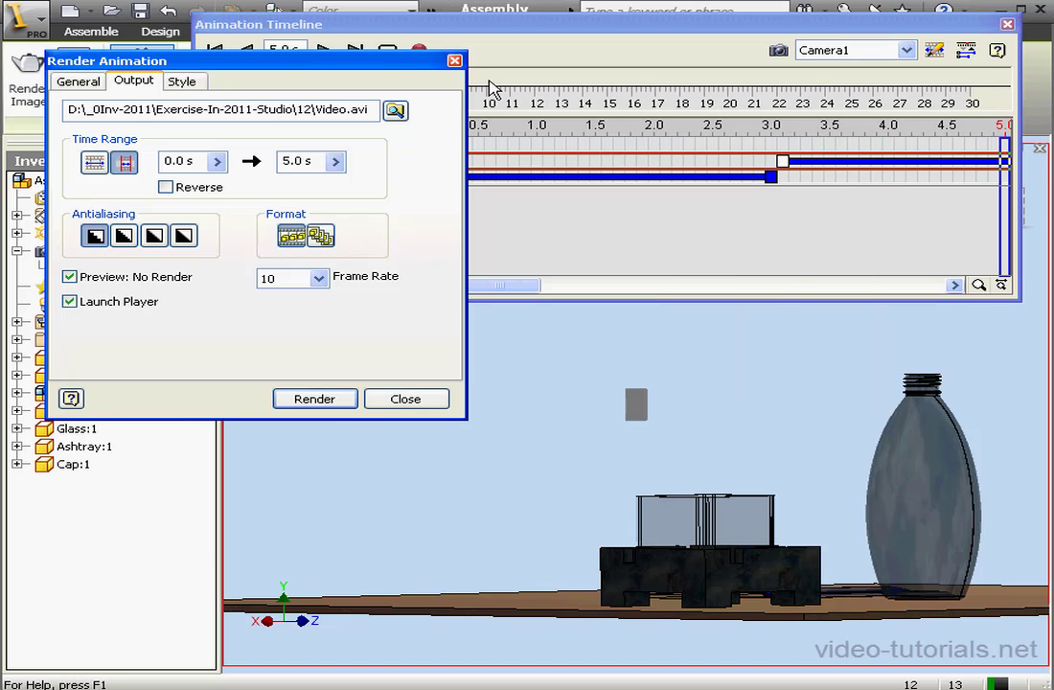
{"action": "left_click", "coordinate": [456, 62]}
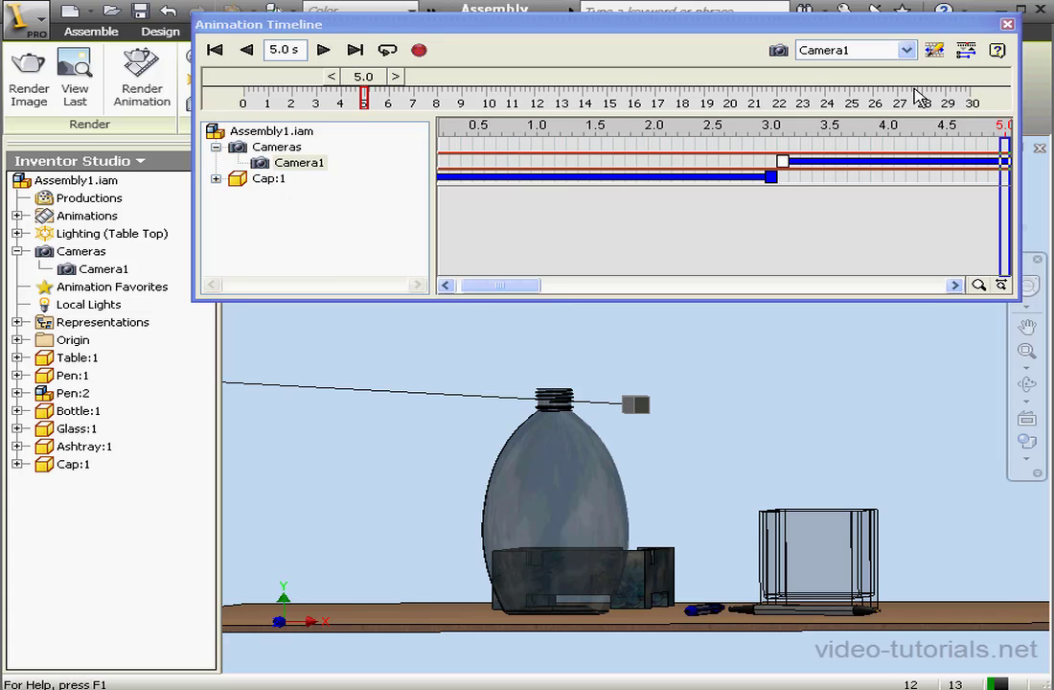
Open the animation options and fit the animation length to the existing actions, 0 minutes 8.0 seconds
{"action": "left_click", "coordinate": [934, 50]}
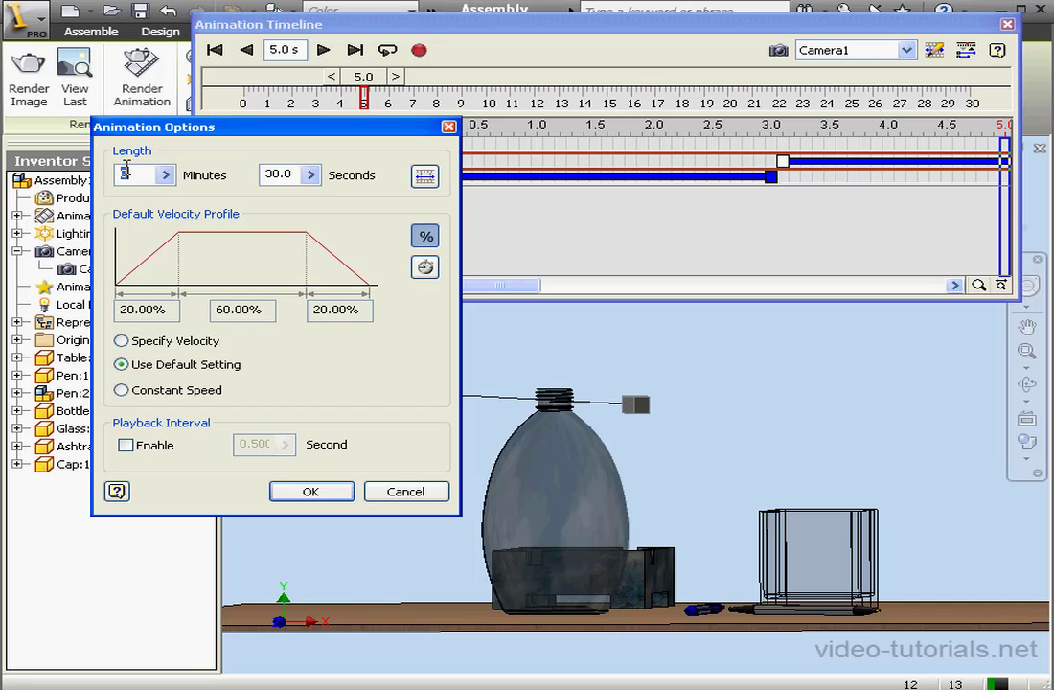
{"action": "left_click", "coordinate": [433, 179]}
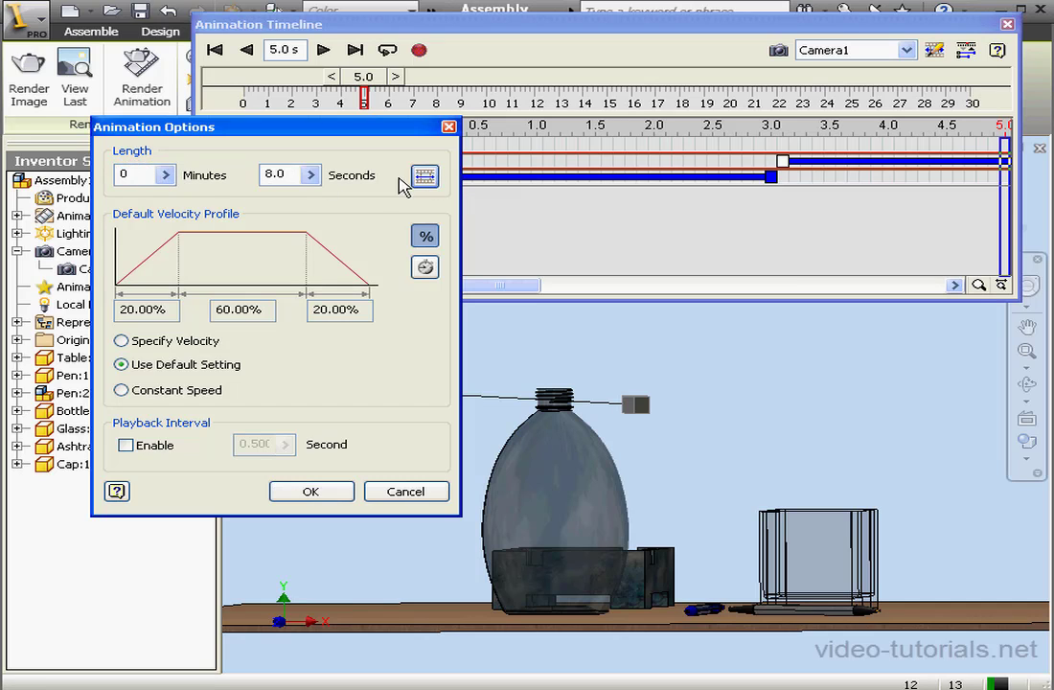
{"action": "double_click", "coordinate": [284, 178]}
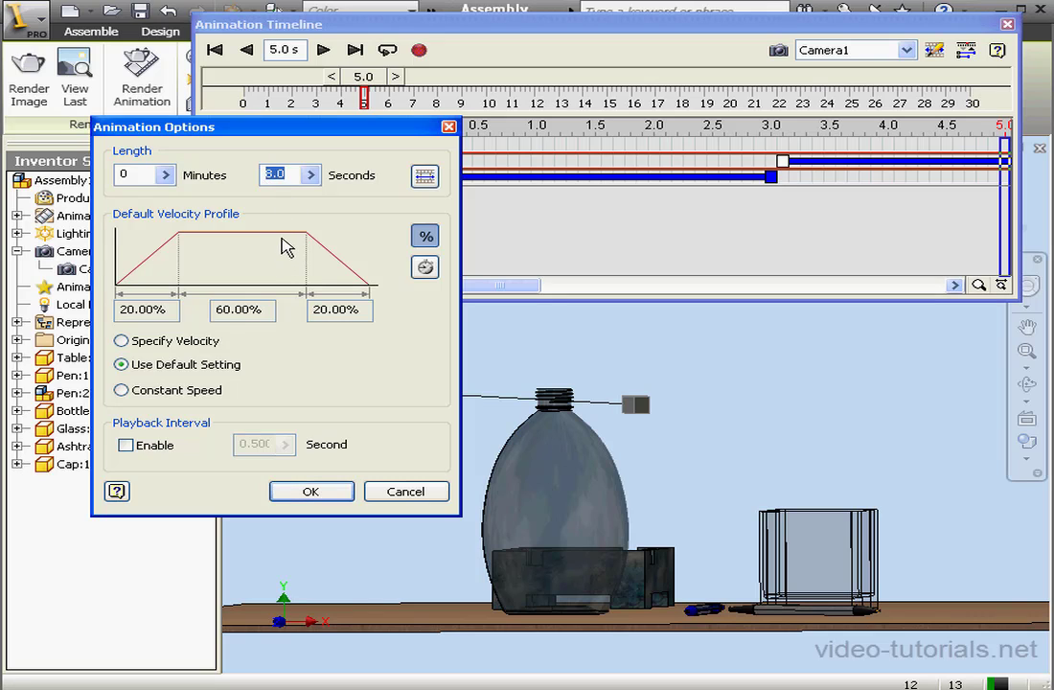
Set the default velocity profile to Constant Speed, leave the playback interval disabled after trying it, and apply the options
{"action": "left_click", "coordinate": [122, 342]}
{"action": "left_click", "coordinate": [122, 366]}
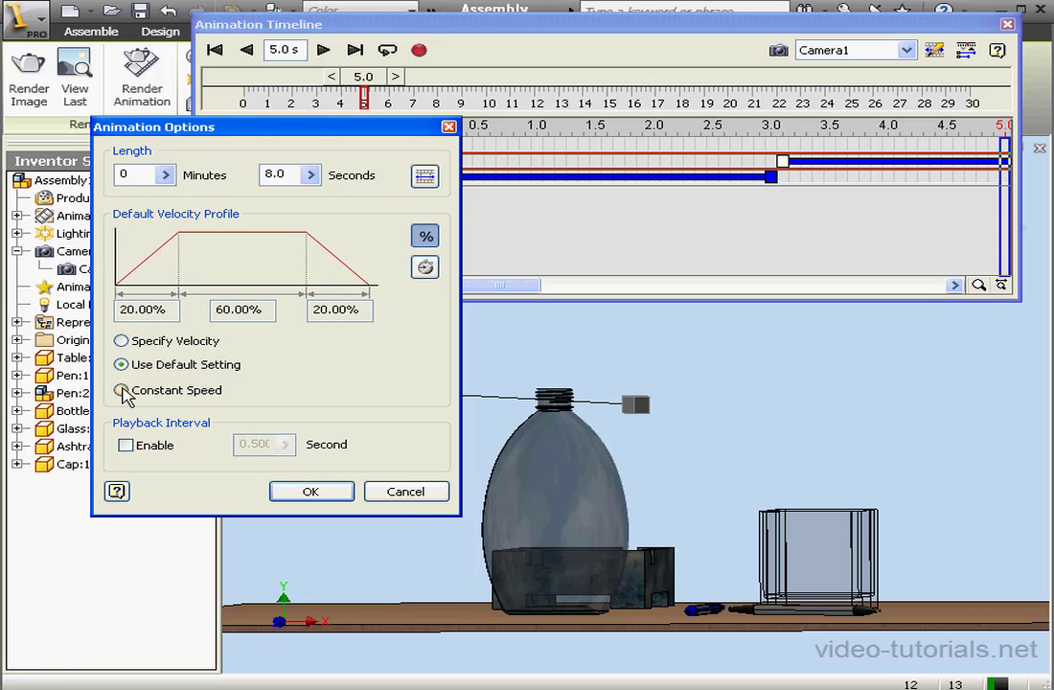
{"action": "left_click", "coordinate": [122, 391]}
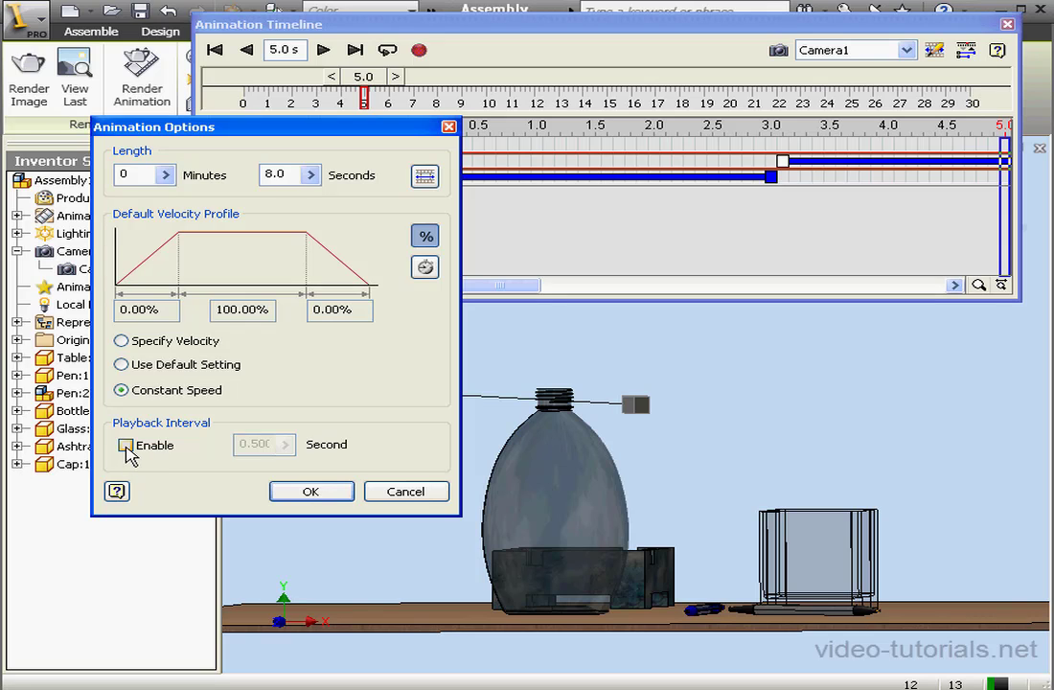
{"action": "left_click", "coordinate": [126, 446]}
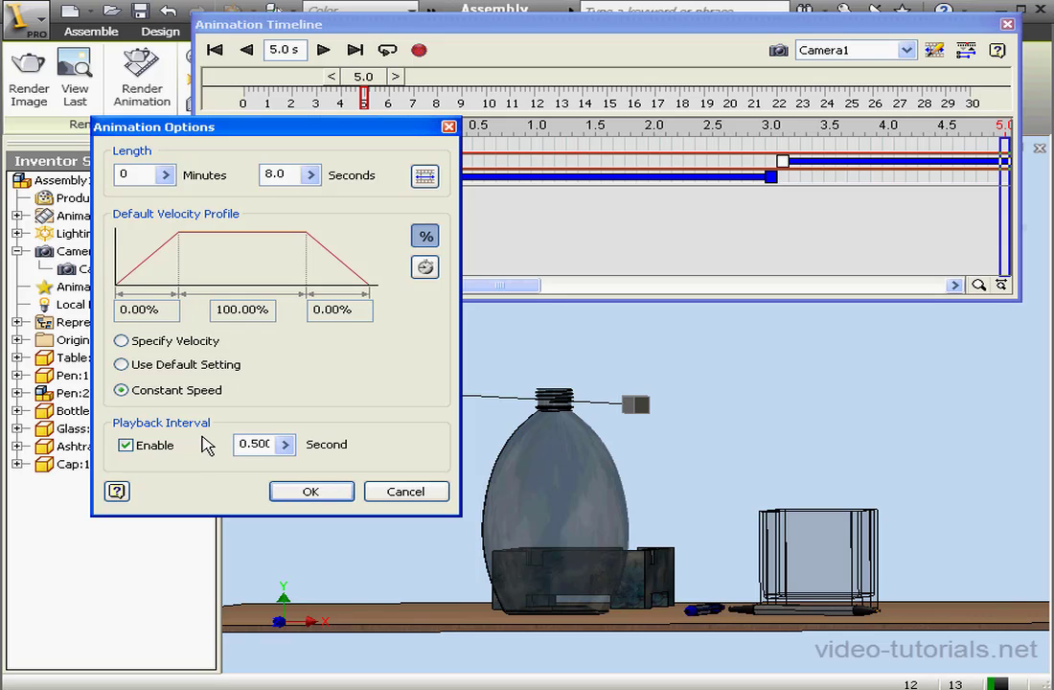
{"action": "left_click", "coordinate": [126, 446]}
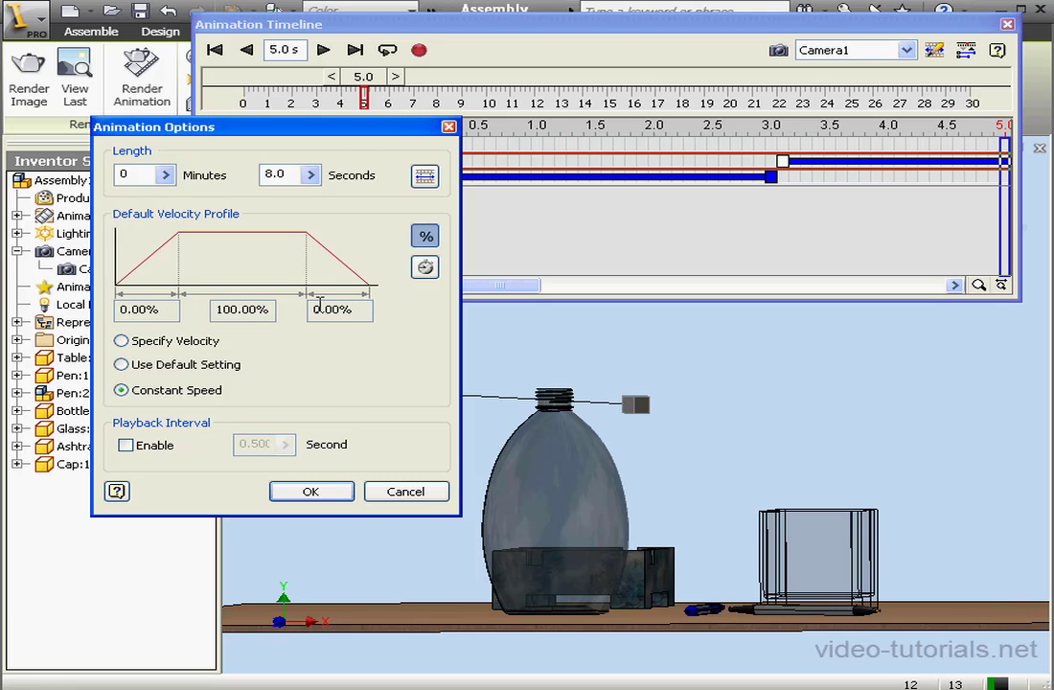
{"action": "left_click", "coordinate": [341, 494]}
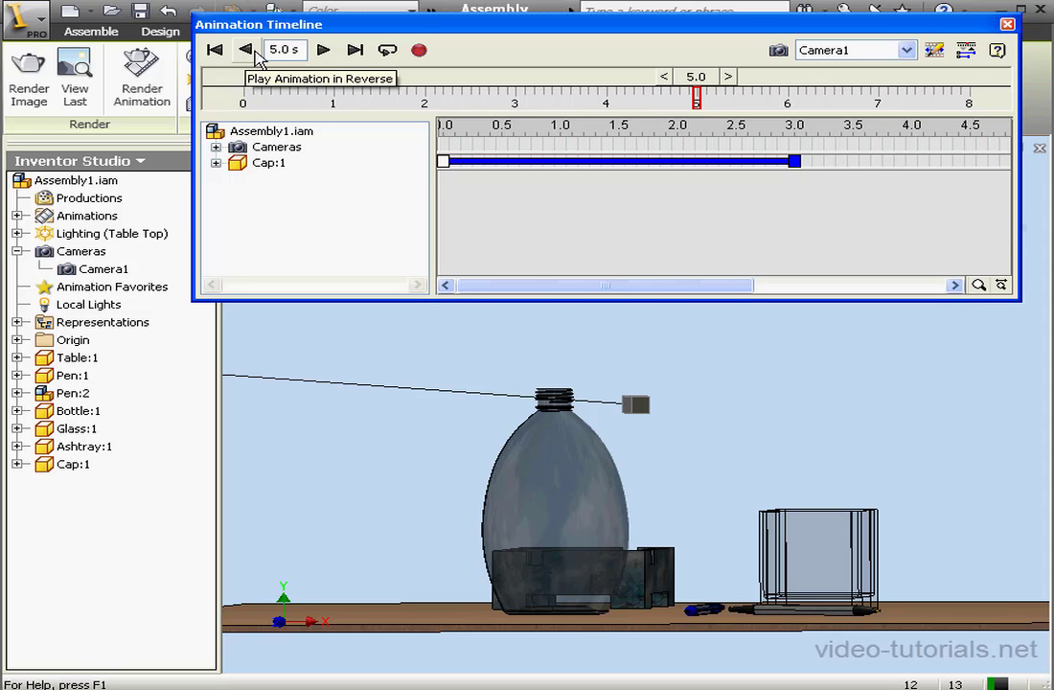
Try the repeat playback option and play the animation from the 5.0 s position
{"action": "left_click", "coordinate": [386, 50]}
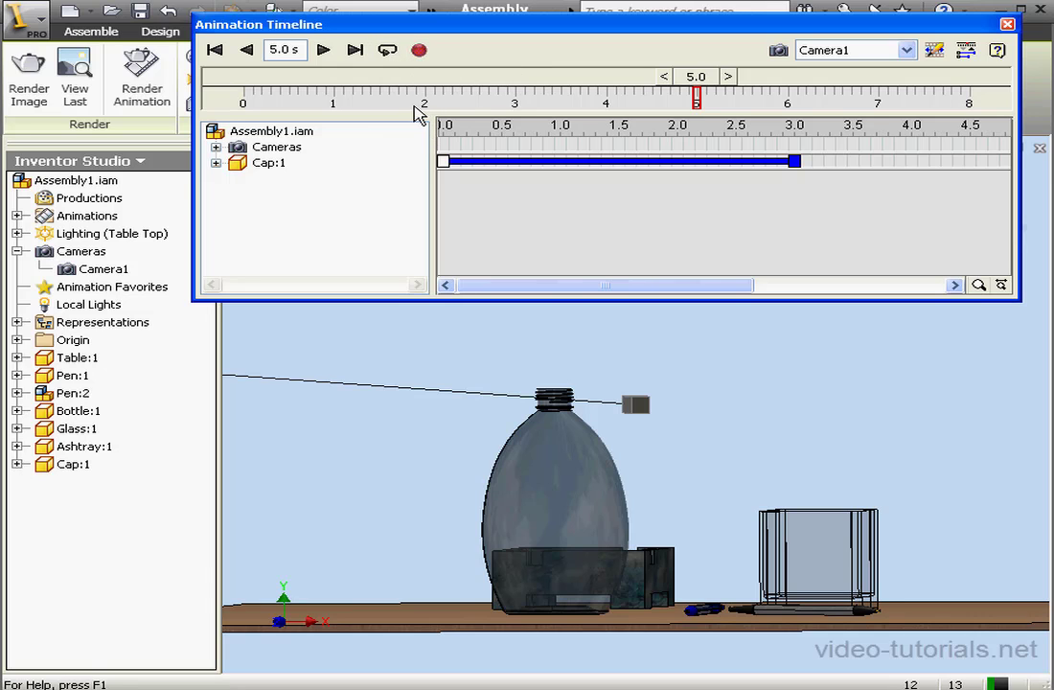
{"action": "left_click", "coordinate": [325, 49]}
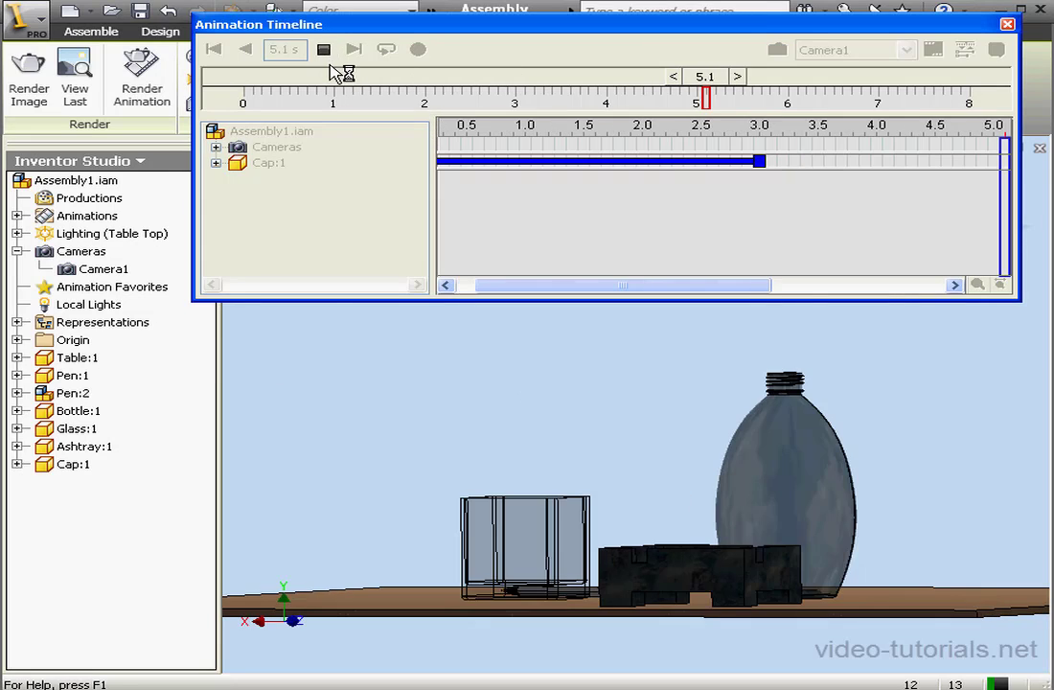